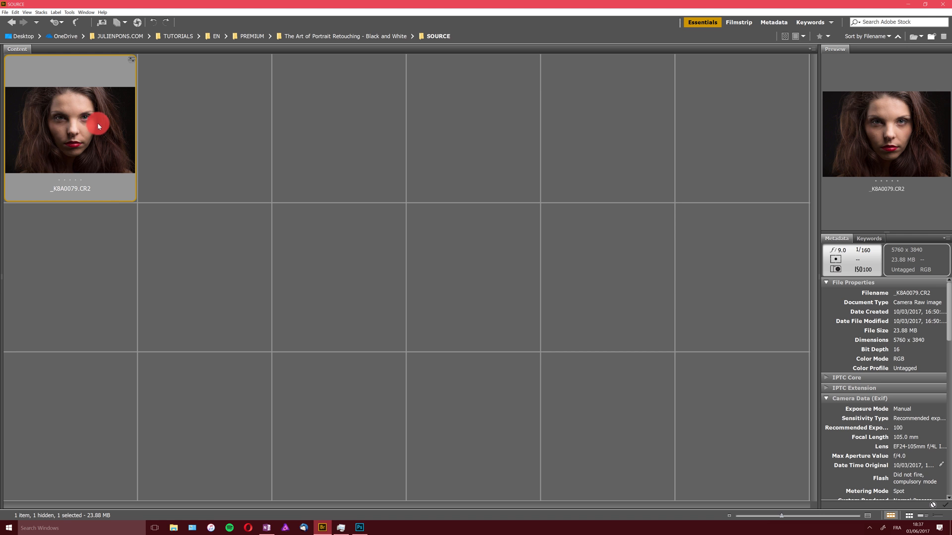
Open the raw portrait in Camera Raw and preview each saved snapshot, ending on 1_Starting point
double_click(90, 118)
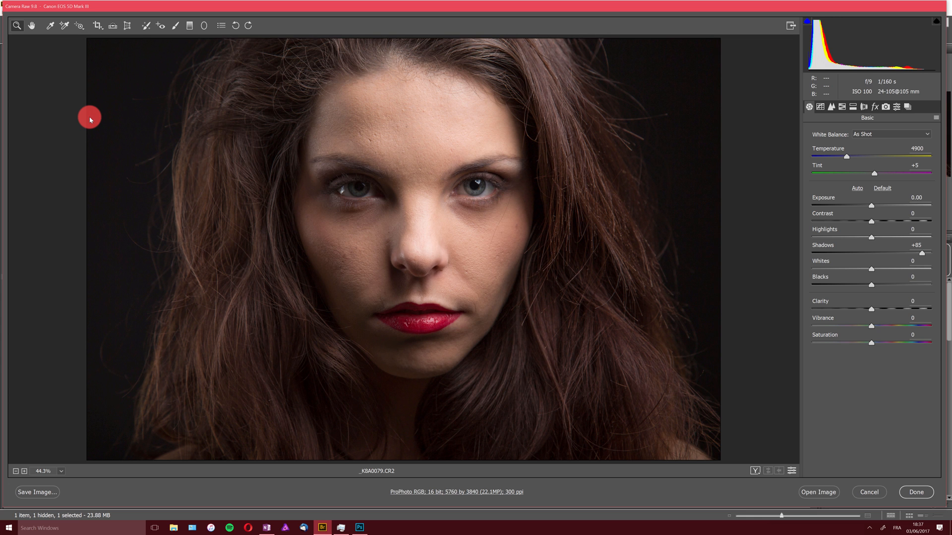
click(907, 107)
click(833, 129)
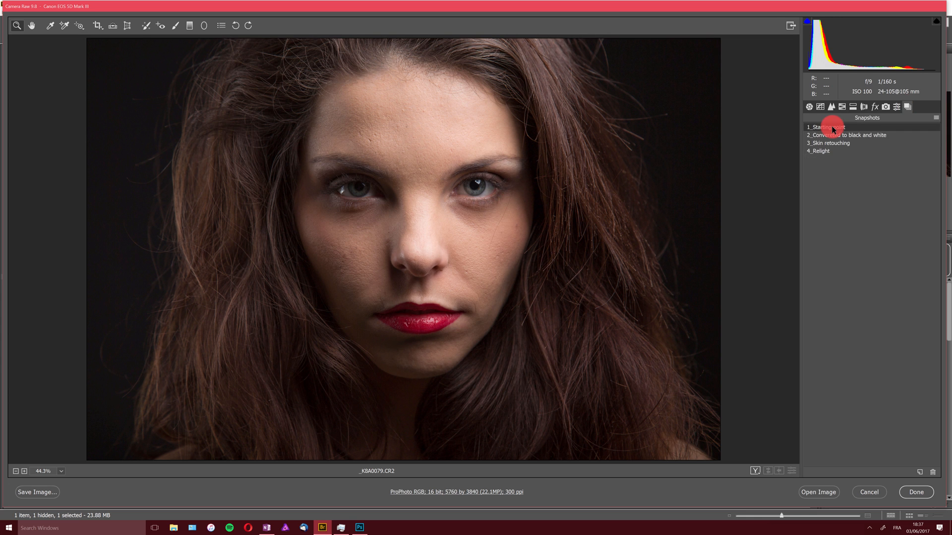
click(837, 136)
click(838, 142)
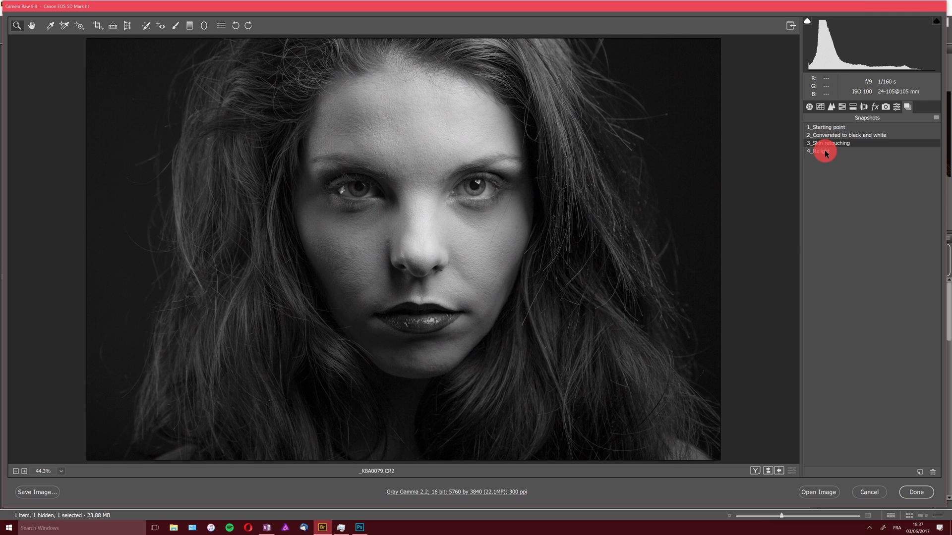
click(825, 150)
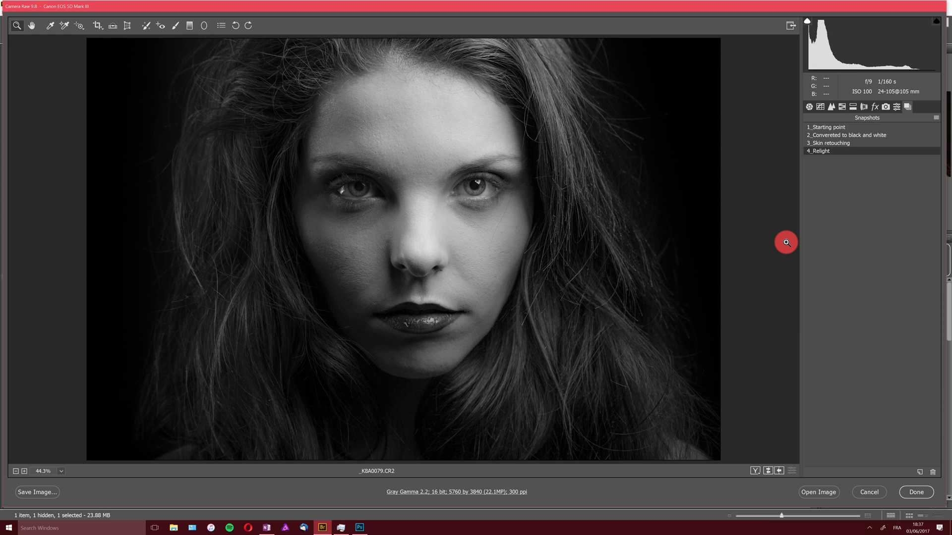
click(832, 127)
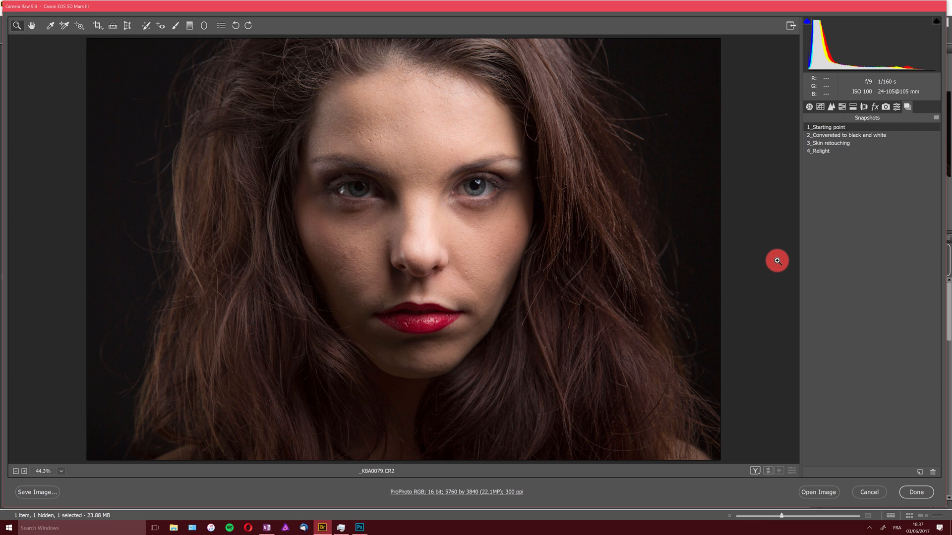
Open the image in Photoshop and convert the locked background into an editable layer
click(818, 491)
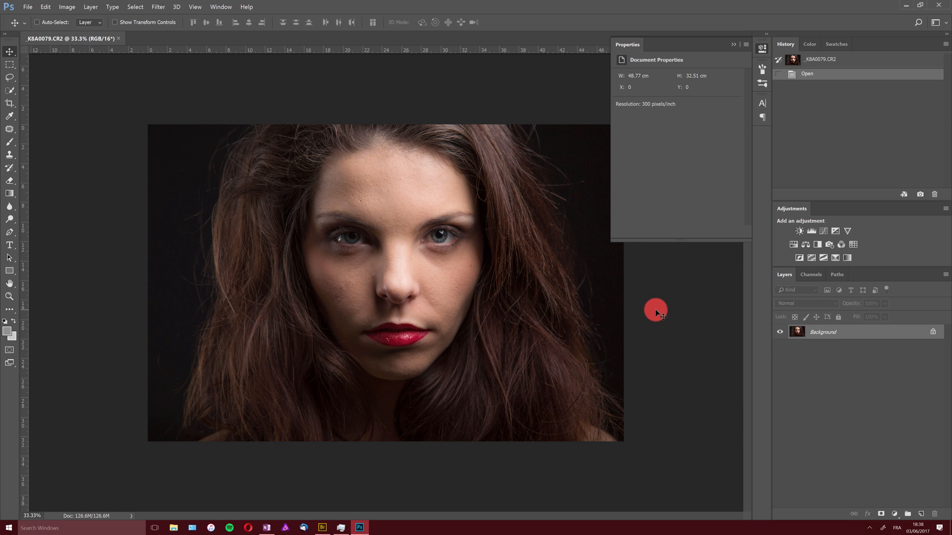
click(733, 44)
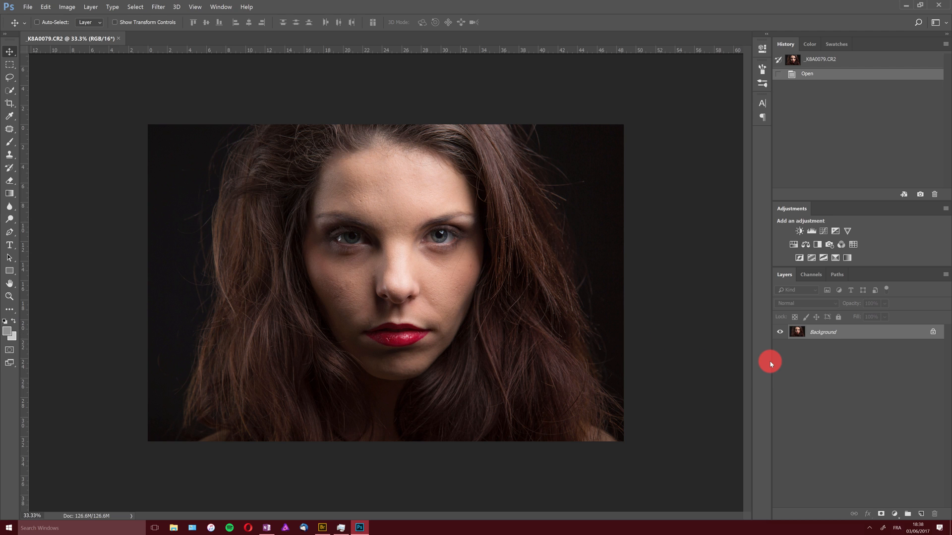
click(933, 332)
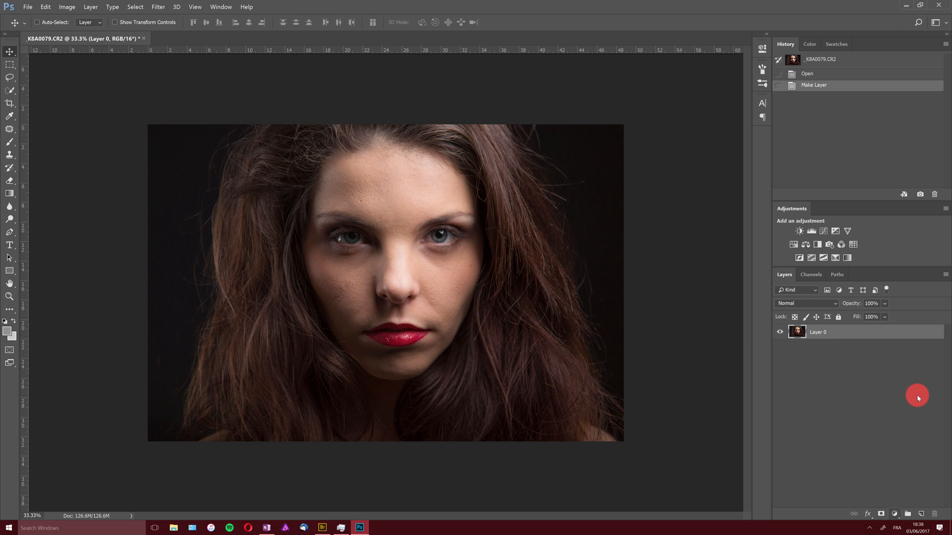
Add a Black & White adjustment layer, lower its Reds to 33, and delete that layer again
click(896, 516)
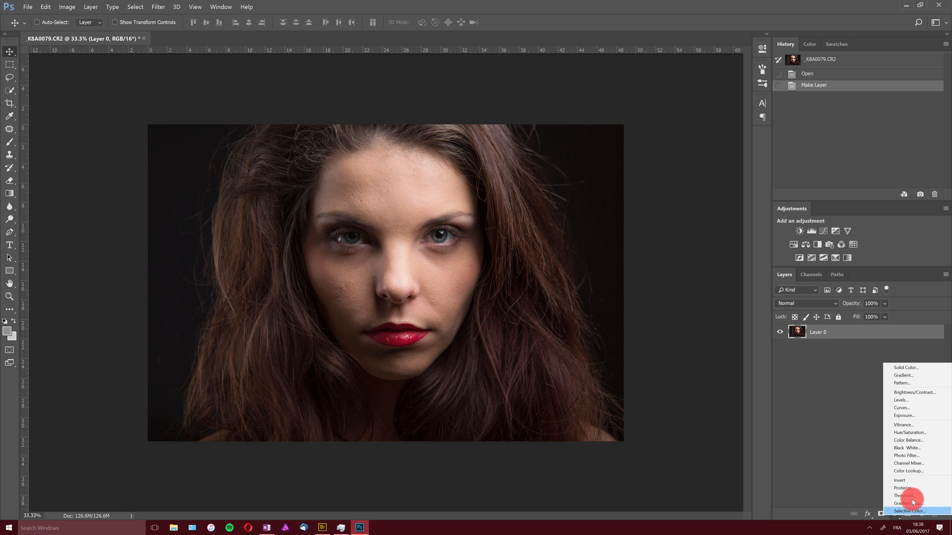
click(927, 449)
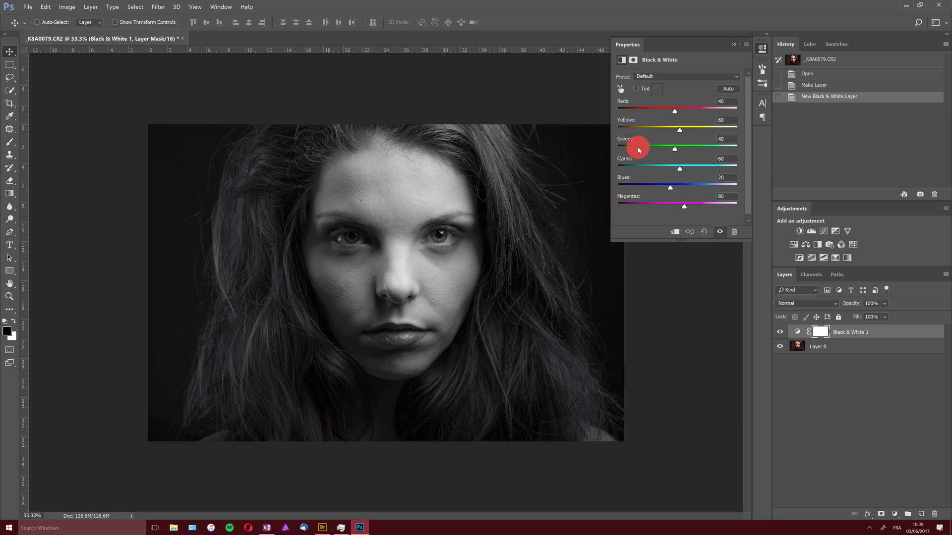
mouse_move(661, 109)
mouse_down()
mouse_move(646, 106)
mouse_move(692, 119)
mouse_move(643, 111)
mouse_move(682, 119)
mouse_move(651, 111)
mouse_move(680, 121)
mouse_move(667, 119)
mouse_up()
click(406, 341)
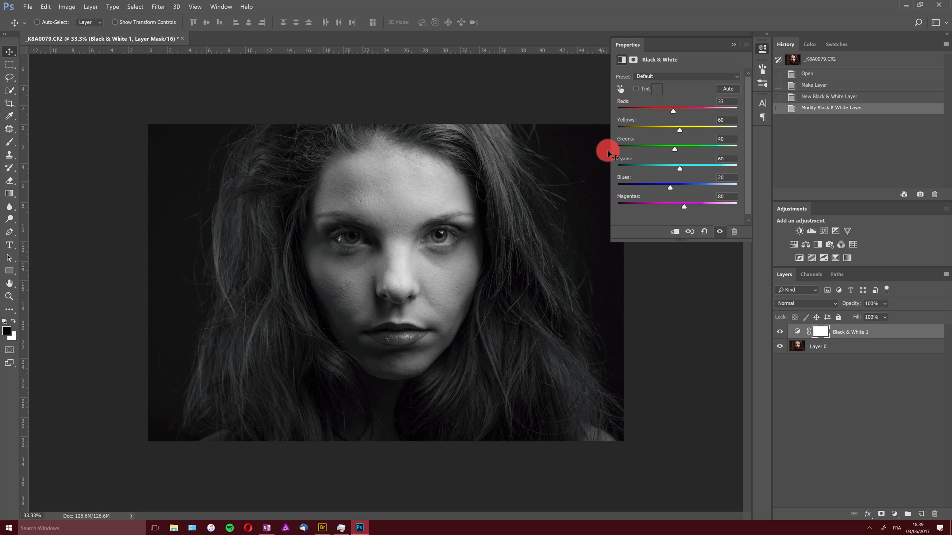
mouse_move(680, 129)
mouse_down()
mouse_move(716, 132)
mouse_move(647, 127)
mouse_move(684, 133)
mouse_up()
drag(883, 331, 935, 513)
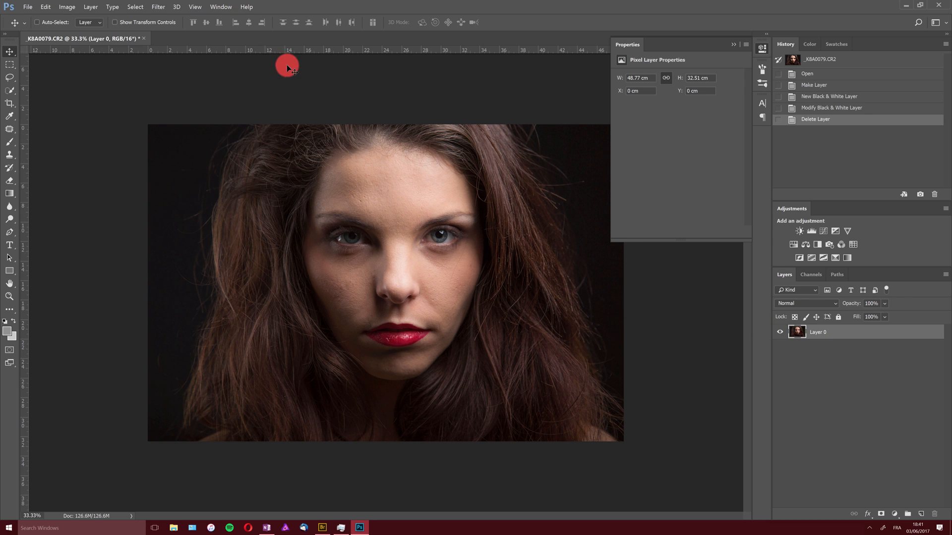
In the Camera Raw Filter, enable Convert to Grayscale, set Oranges to -24, and cancel the filter
click(158, 7)
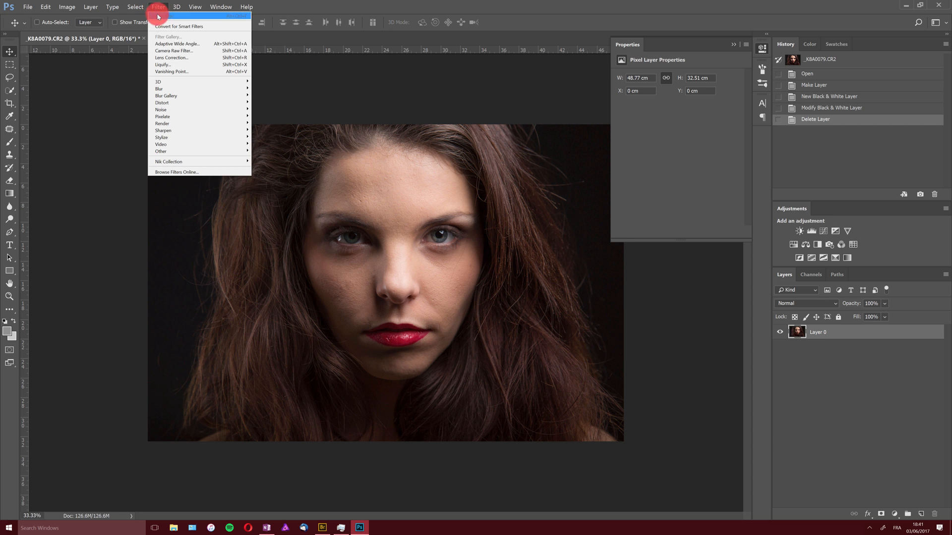
click(168, 51)
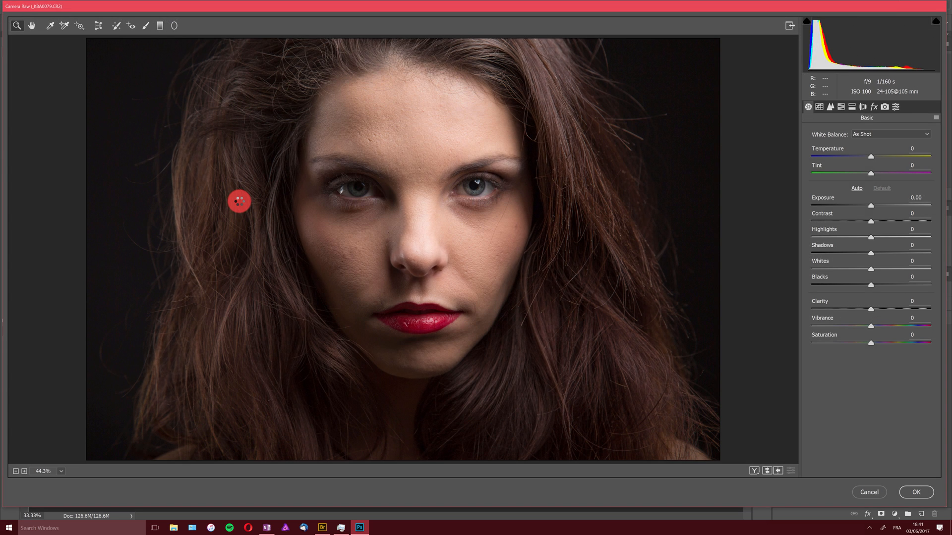
click(840, 106)
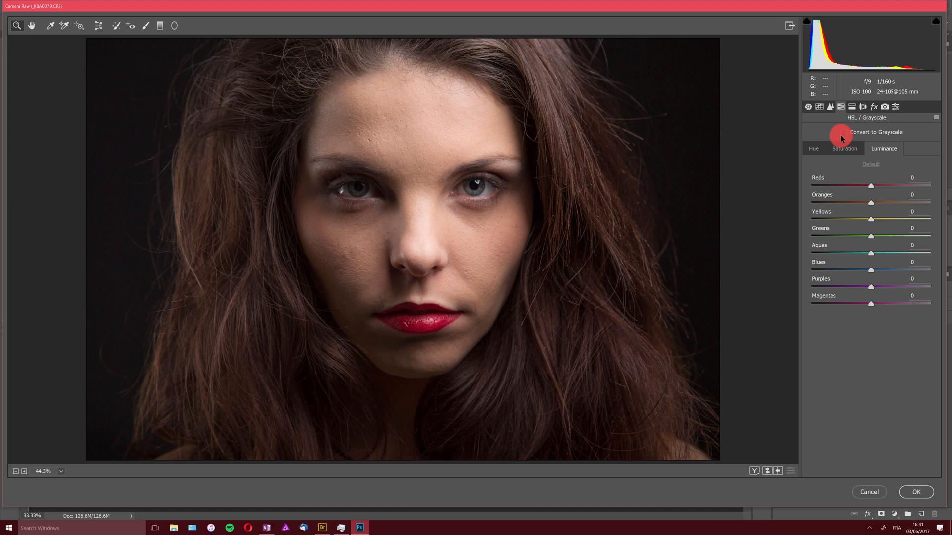
click(844, 132)
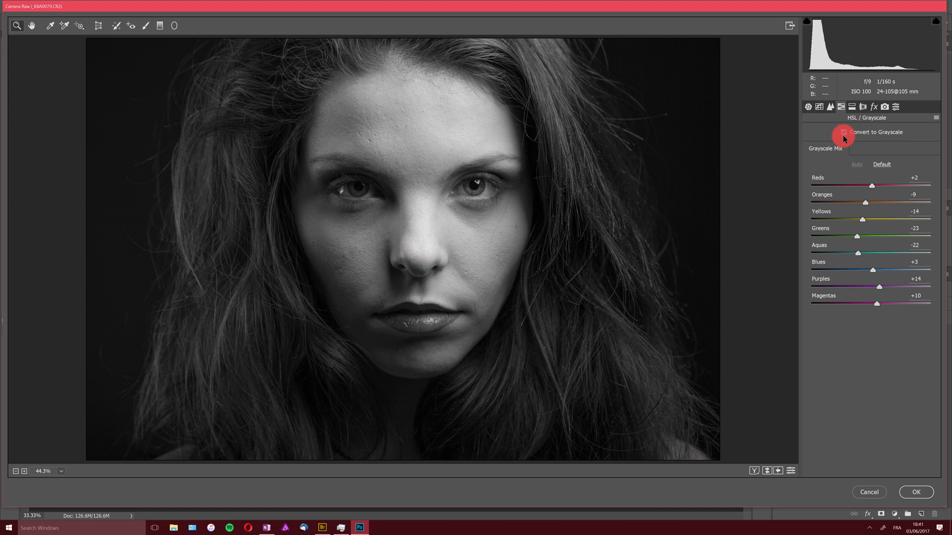
drag(896, 202, 855, 203)
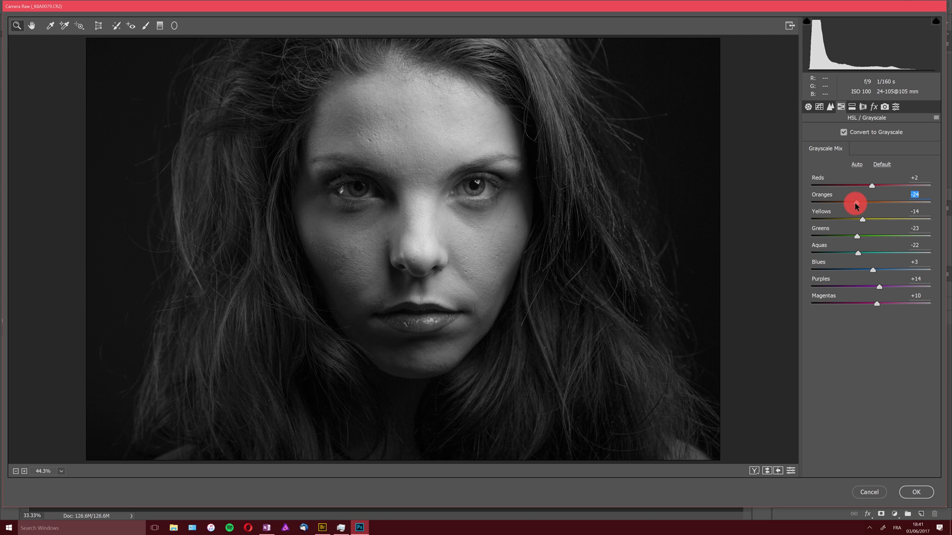
click(866, 492)
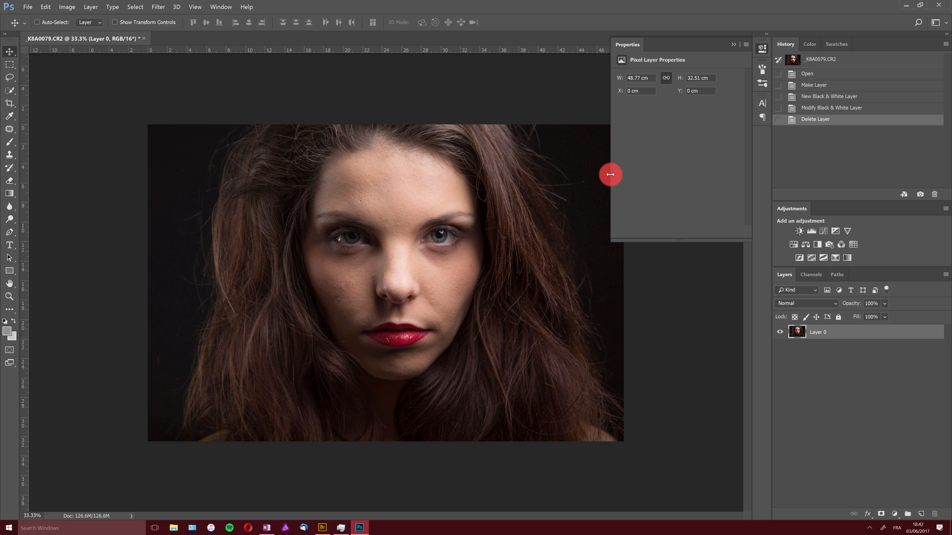
Desaturate the layer and undo the desaturation
click(733, 45)
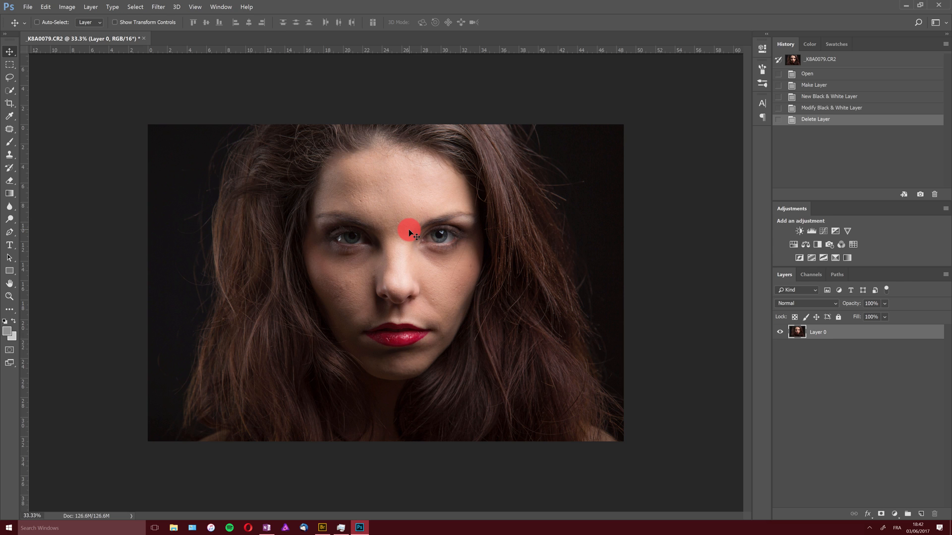
key(ctrl)
key(ctrl+shift+u)
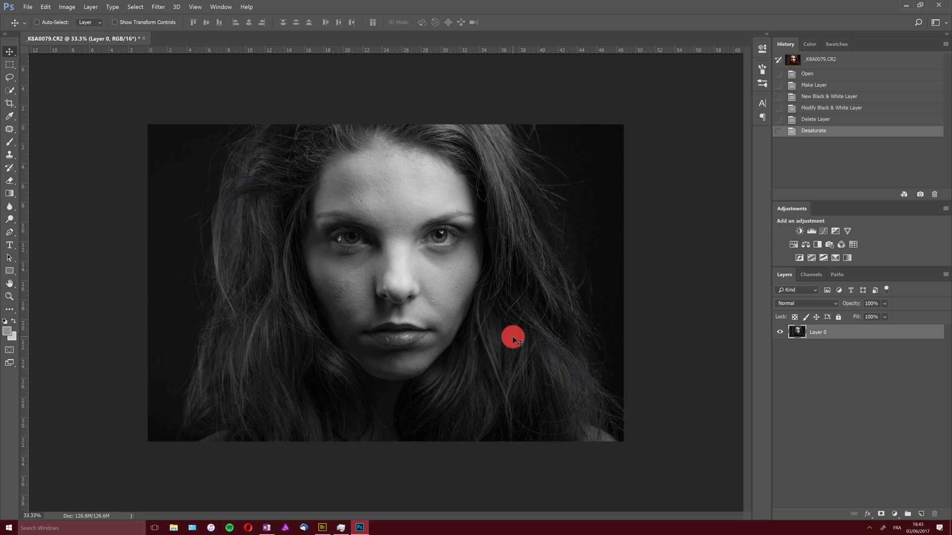
key(ctrl+z)
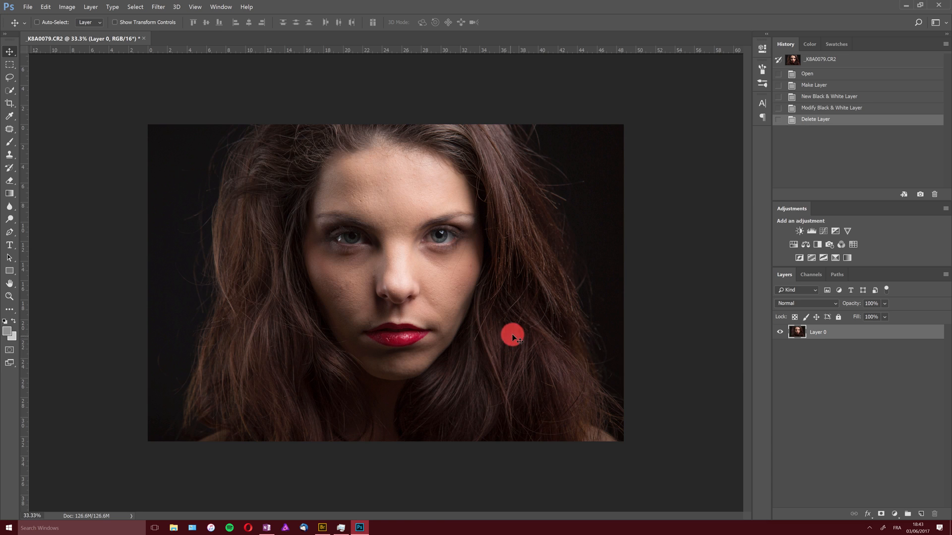
Add a Hue/Saturation adjustment layer, set Saturation to -100, and delete that layer again
click(894, 514)
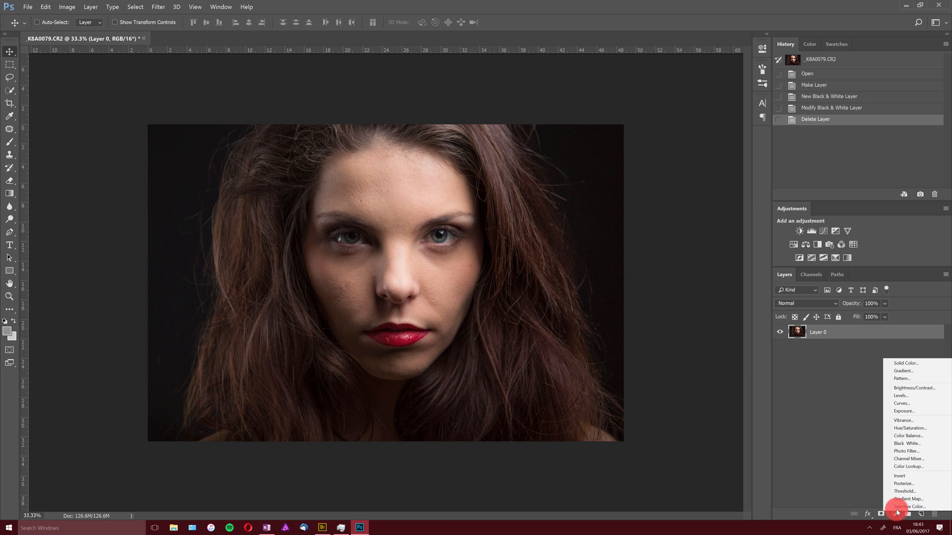
click(916, 430)
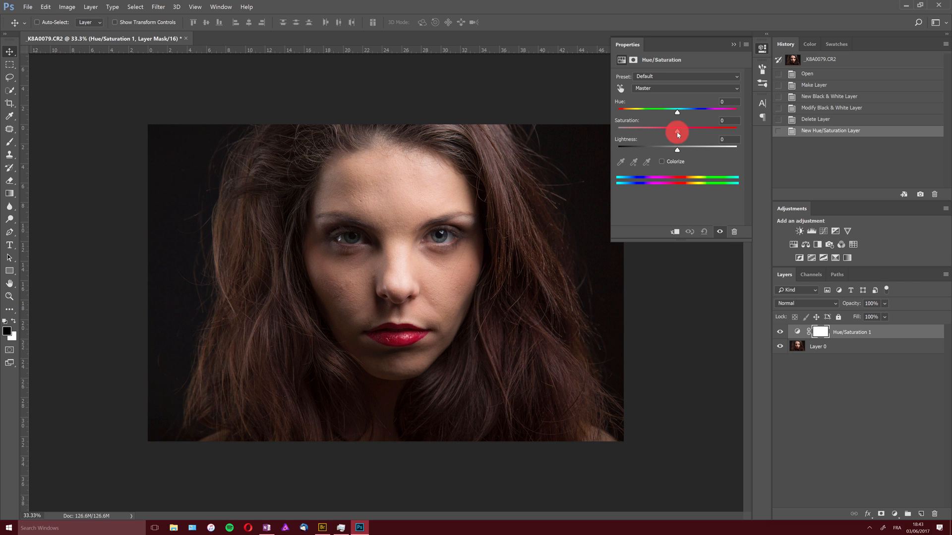
drag(677, 131, 570, 164)
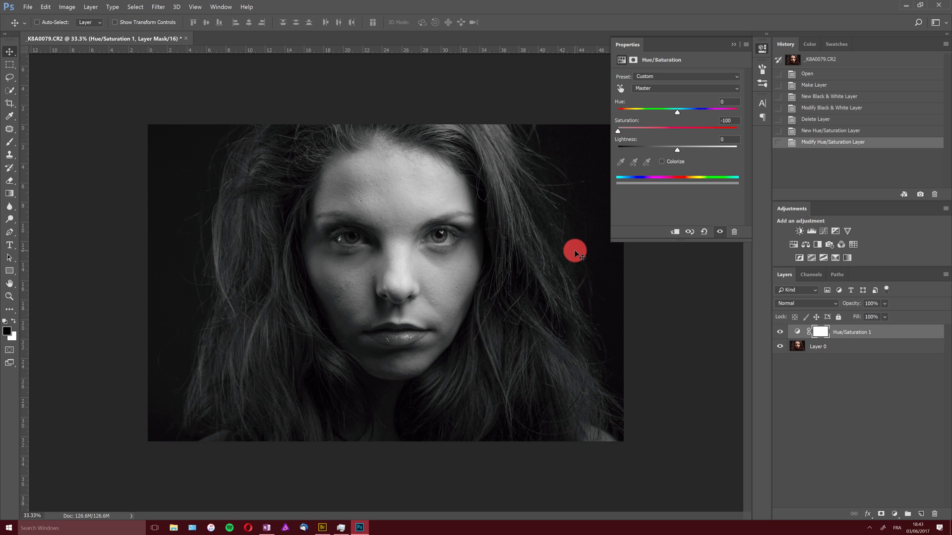
drag(842, 332, 935, 514)
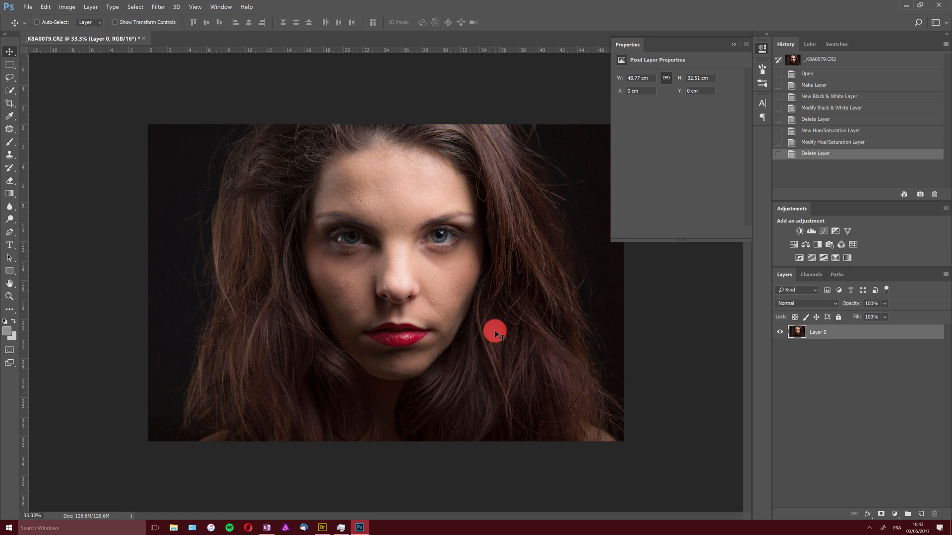
Convert the image mode to Grayscale, discarding colour information, and undo the conversion
click(67, 7)
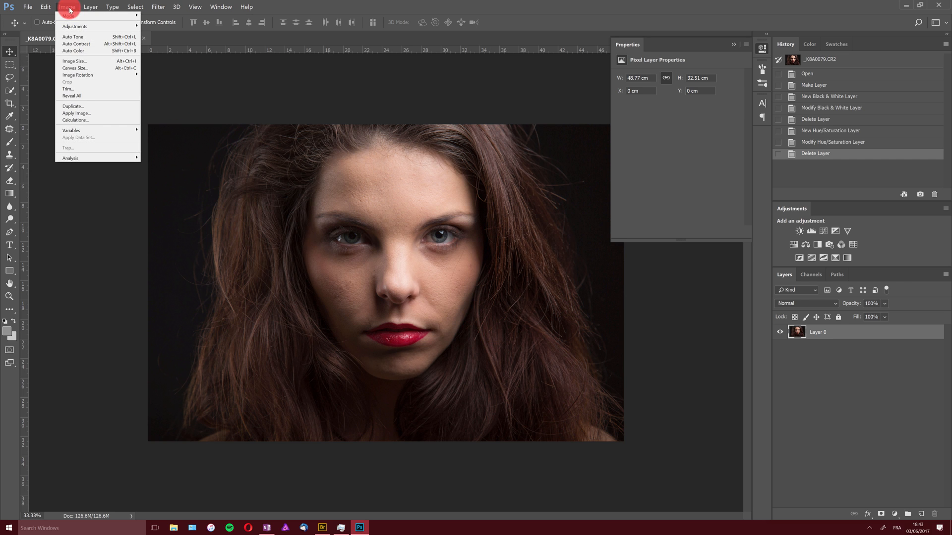
mouse_move(79, 16)
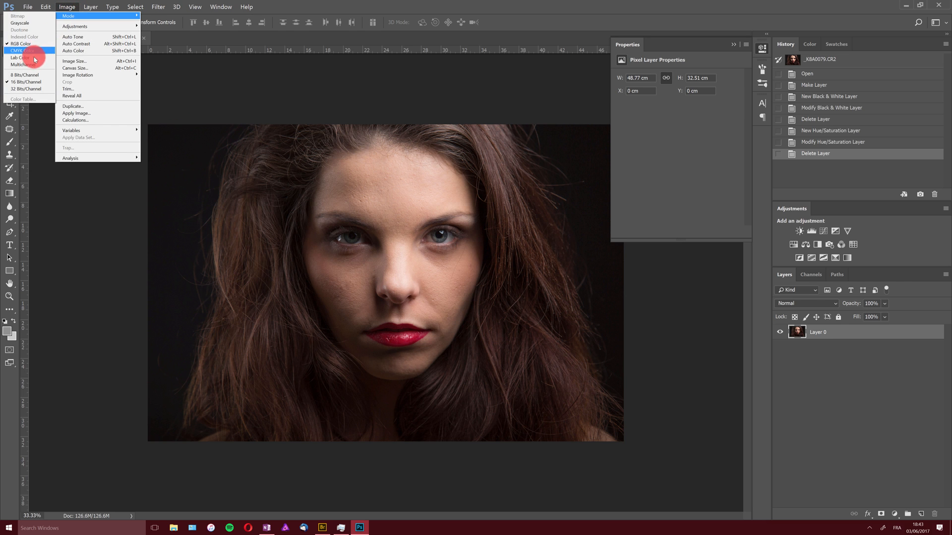
click(31, 23)
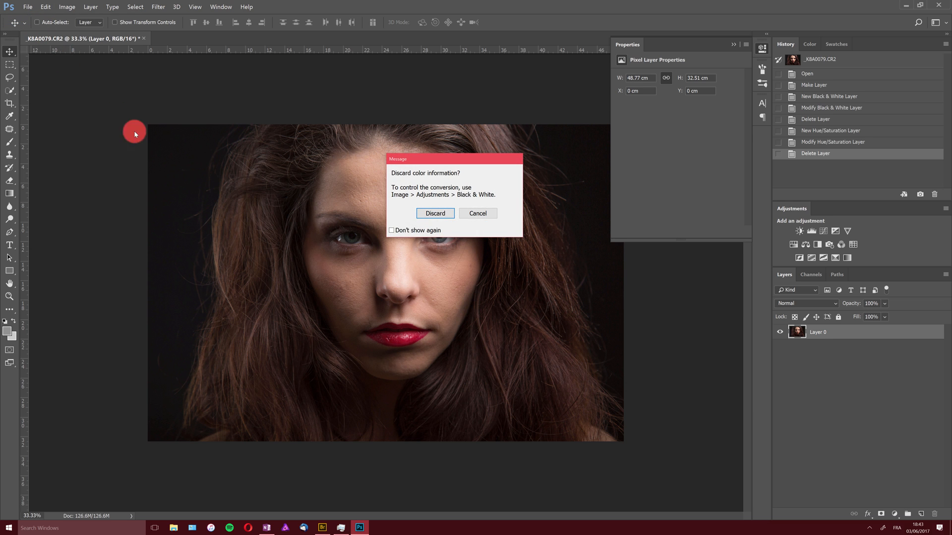
click(435, 213)
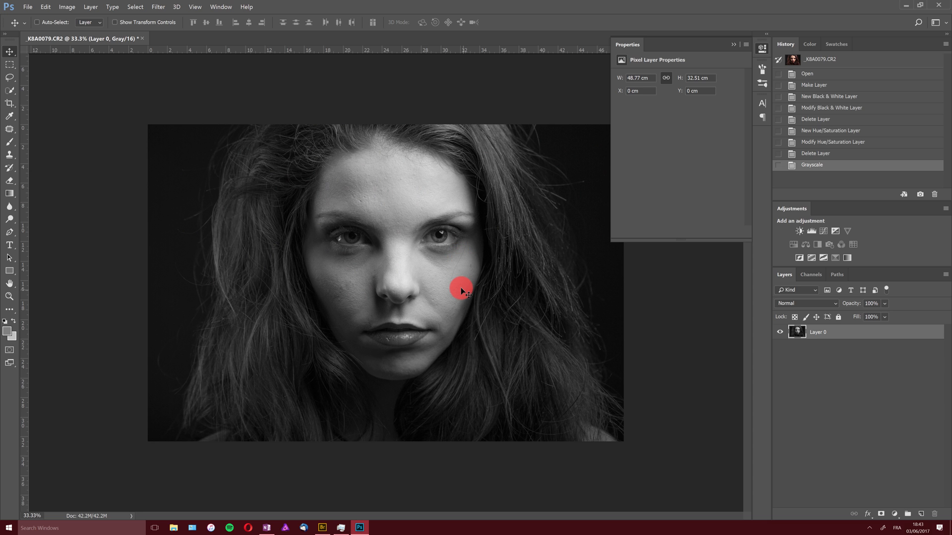
key(ctrl+z)
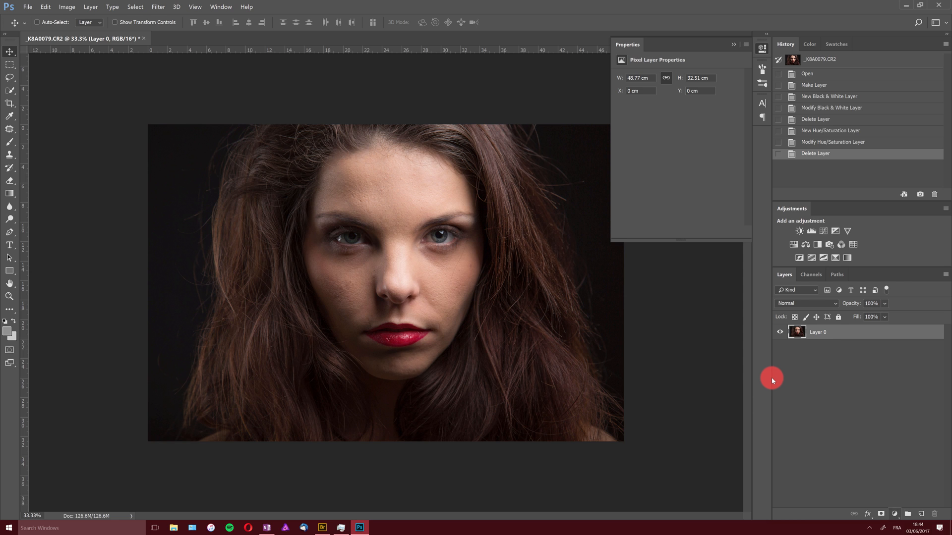
Convert the image mode to CMYK Color, accepting the default profile
click(70, 11)
mouse_move(70, 15)
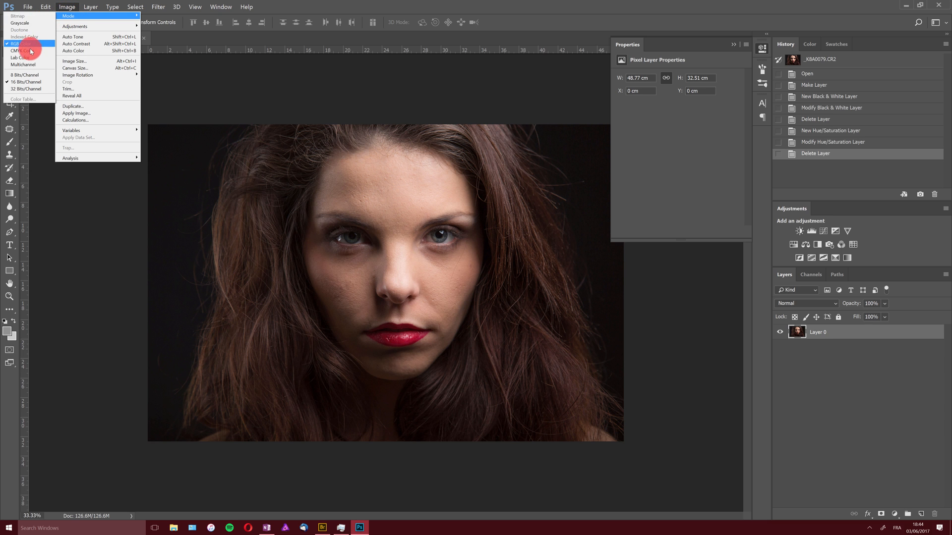
click(30, 51)
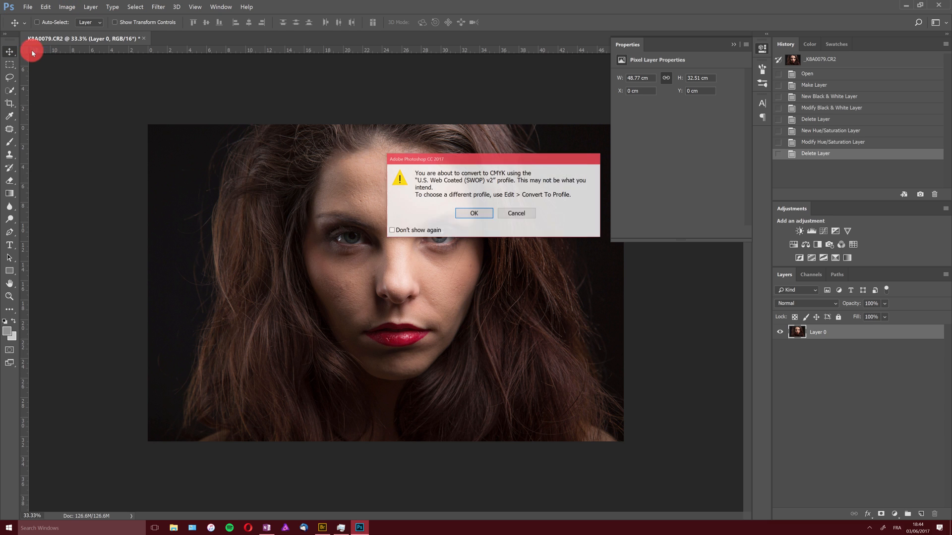
click(473, 214)
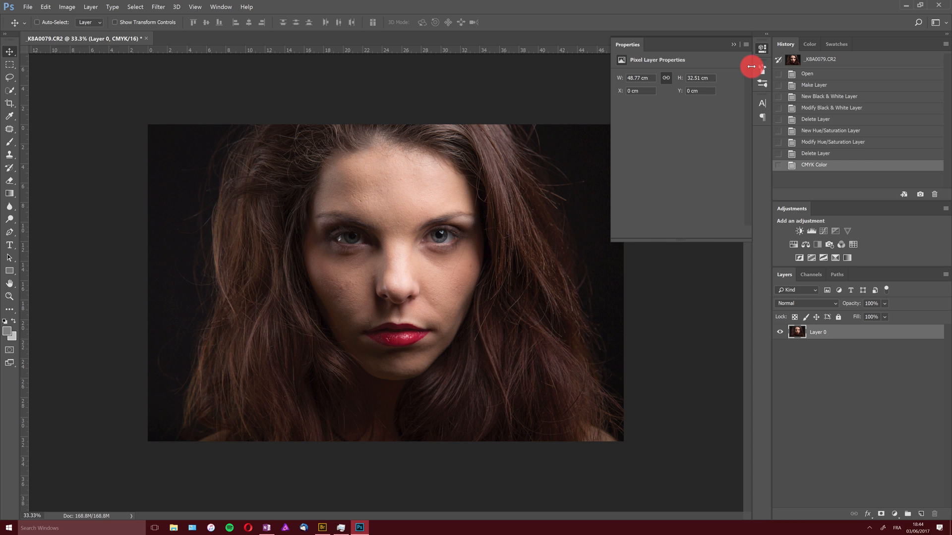
click(734, 44)
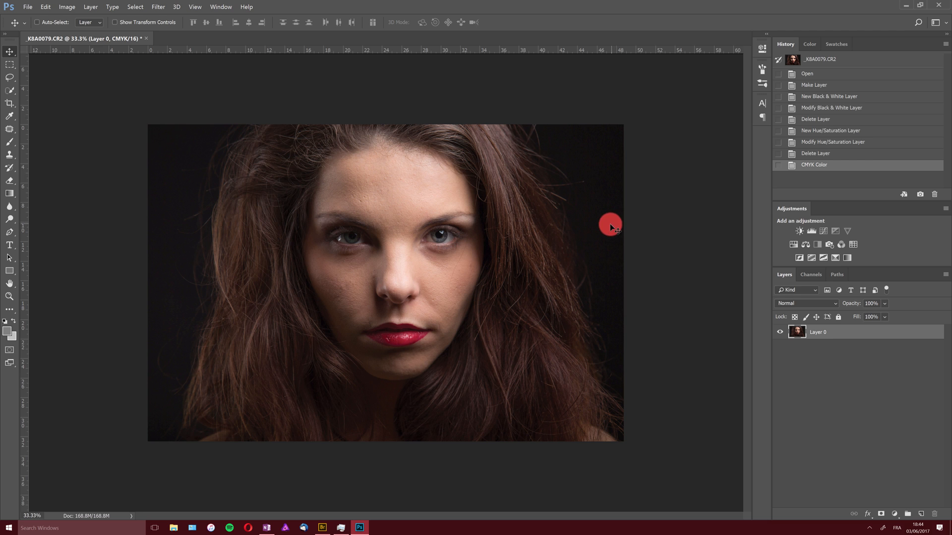
Add a Channel Mixer adjustment layer and enable Monochrome
click(894, 513)
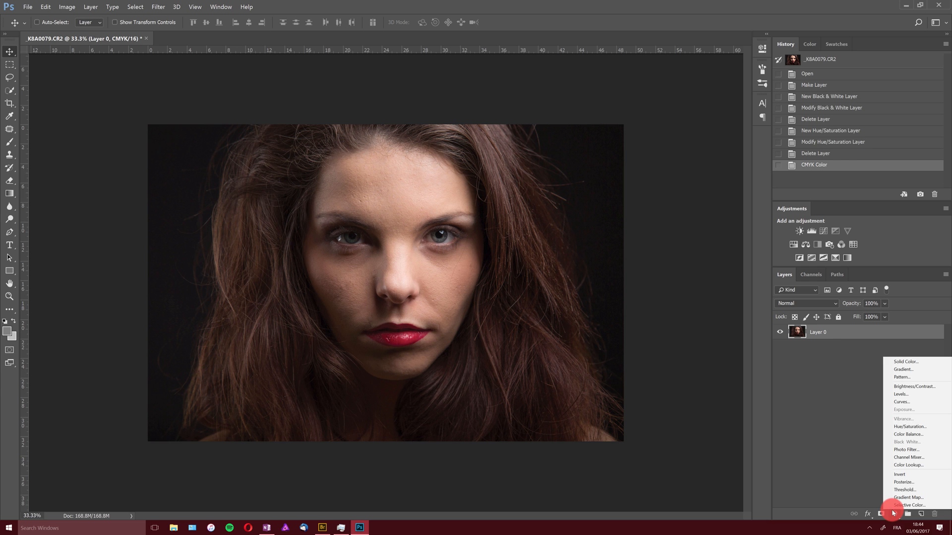
click(913, 456)
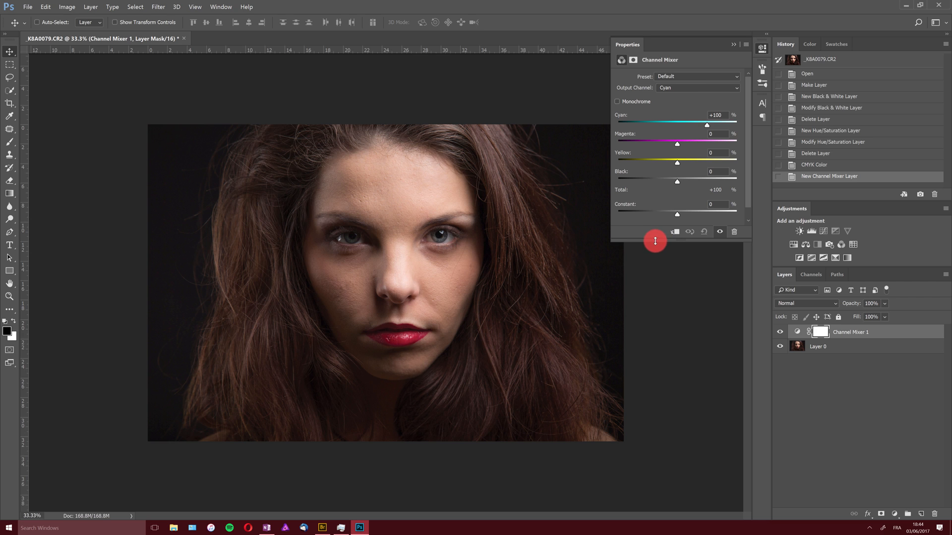
drag(654, 242, 654, 256)
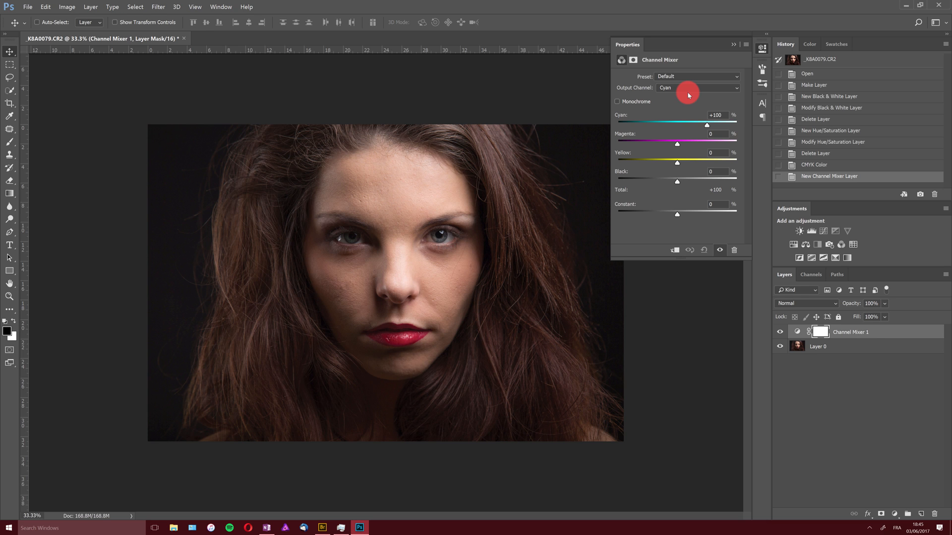
click(617, 102)
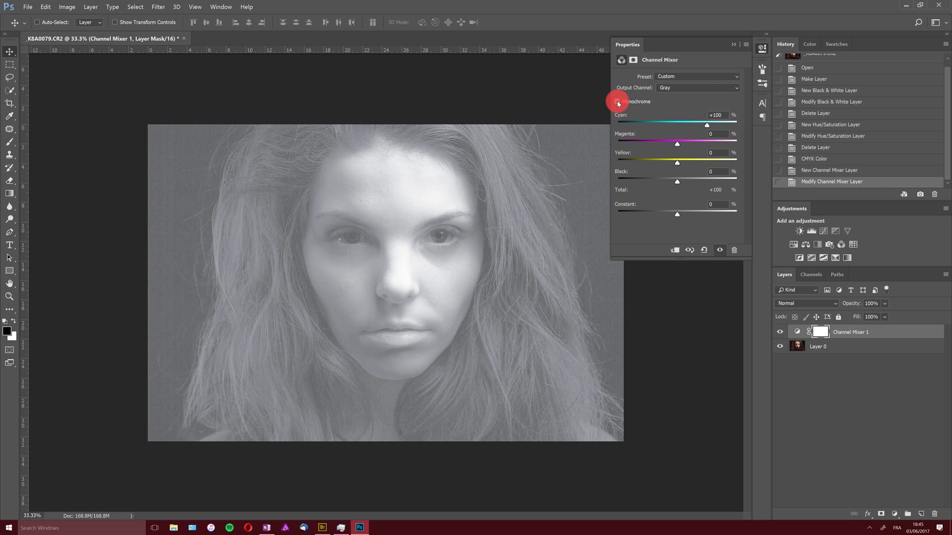
Set the Channel Mixer sliders to Cyan +83, Magenta +52, Yellow +22 and Black -2
drag(678, 144, 703, 130)
click(707, 126)
mouse_move(678, 162)
mouse_down()
mouse_move(690, 162)
mouse_move(679, 178)
mouse_up()
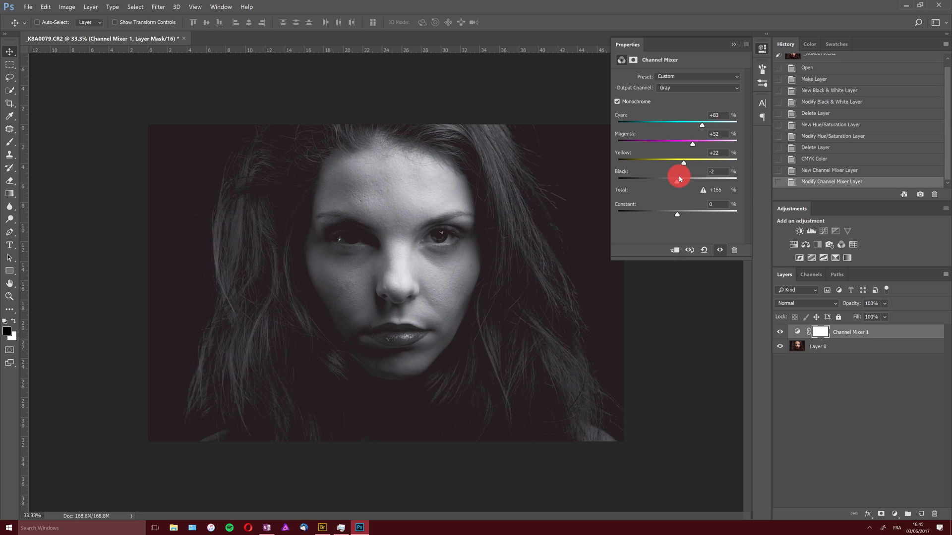
Apply the Black & White with Orange Filter preset to the Channel Mixer, keeping Gray as output channel
click(690, 77)
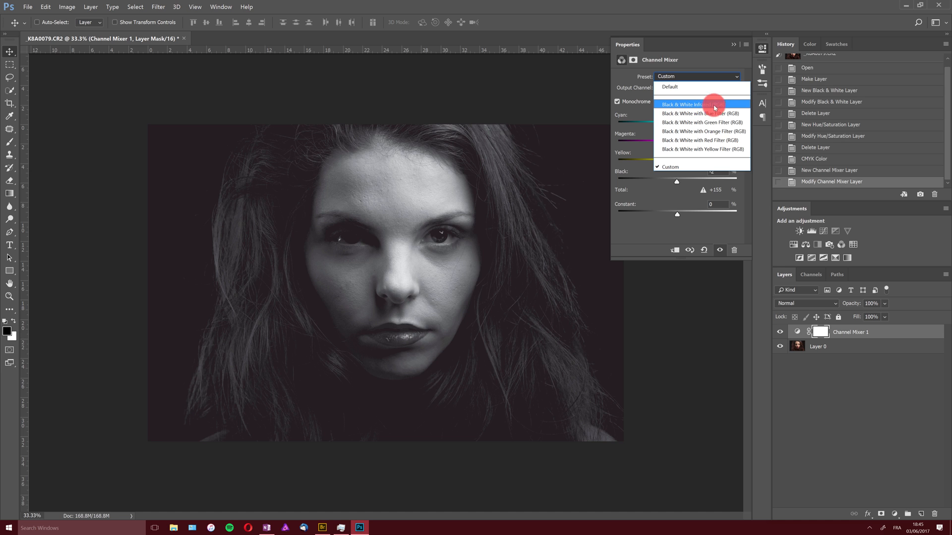
click(703, 132)
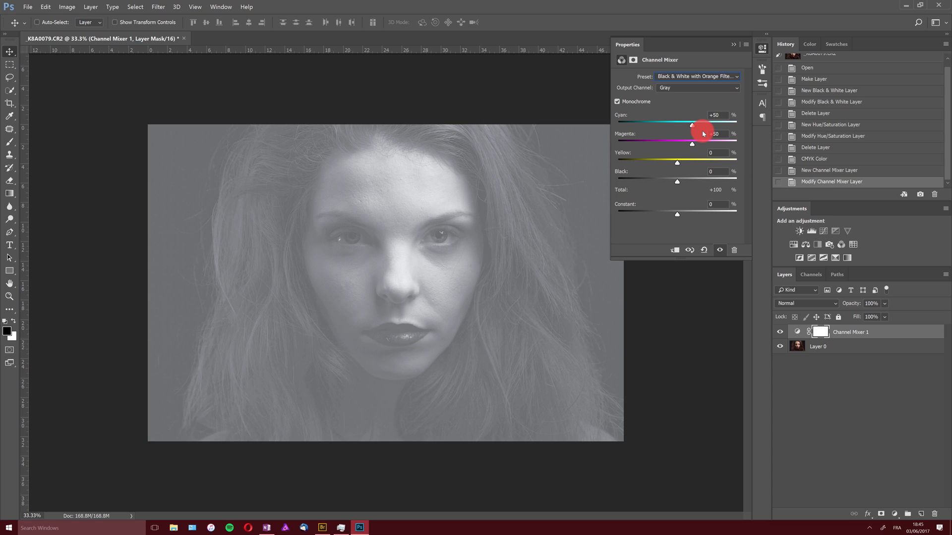
click(692, 89)
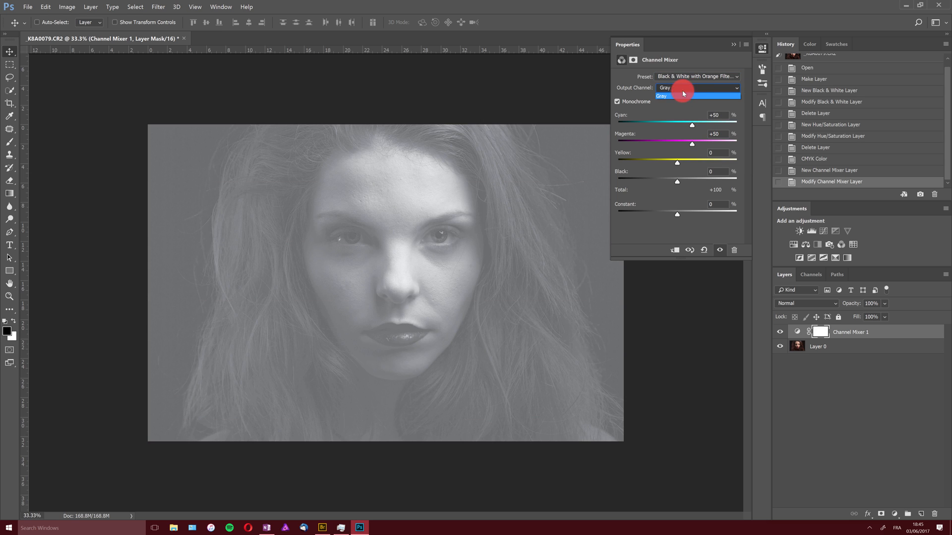
click(682, 96)
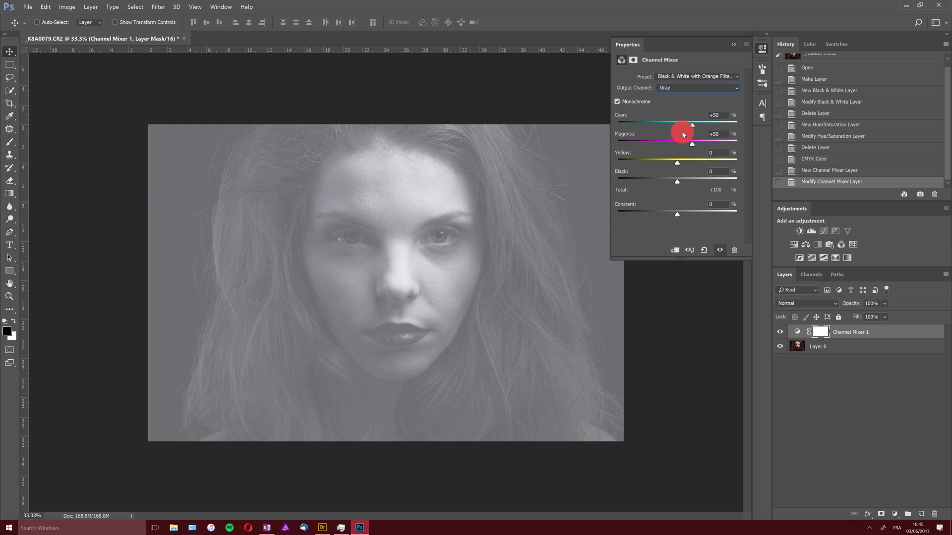
Fine-tune the Channel Mixer to Cyan +42, Magenta +48, Yellow -5 and Black +47
click(677, 163)
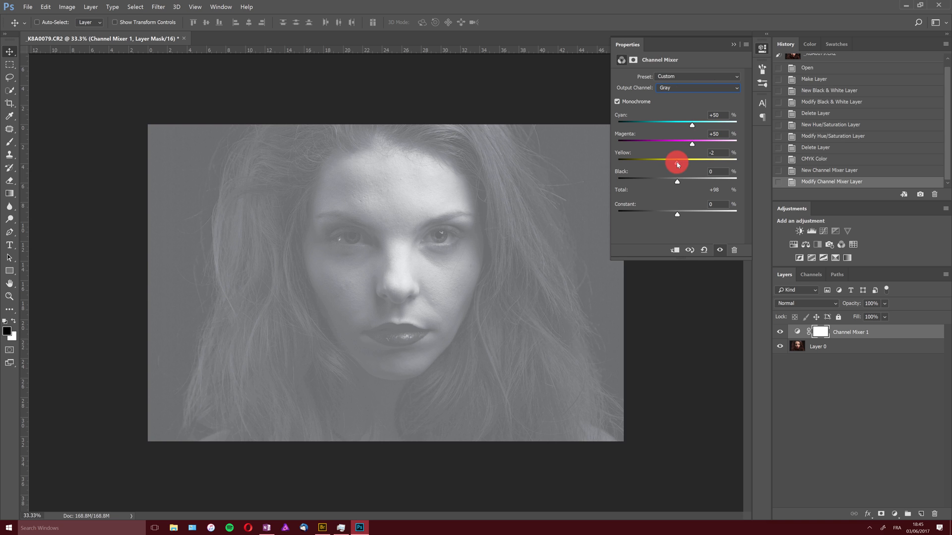
mouse_move(676, 181)
mouse_down()
mouse_move(650, 181)
mouse_move(692, 191)
mouse_move(675, 165)
mouse_move(691, 165)
mouse_move(677, 167)
mouse_up()
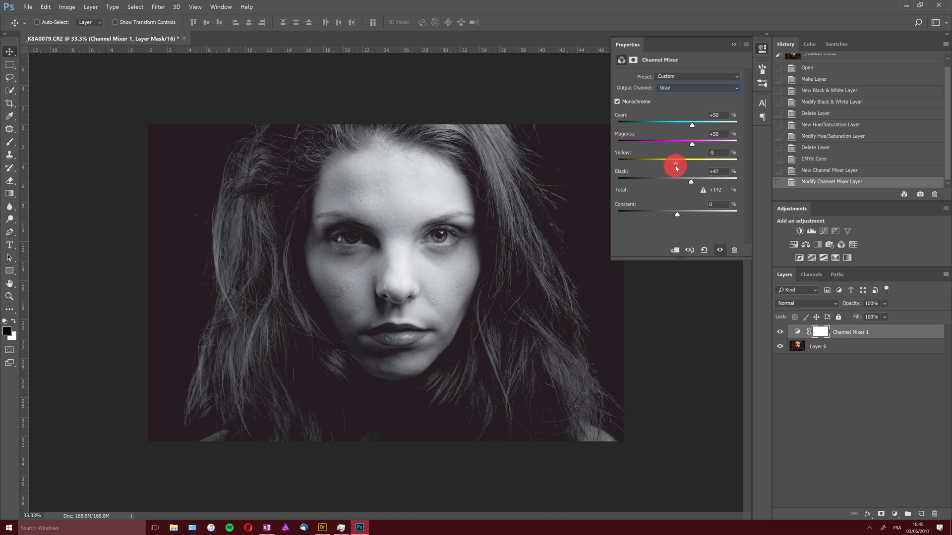
drag(692, 144, 690, 124)
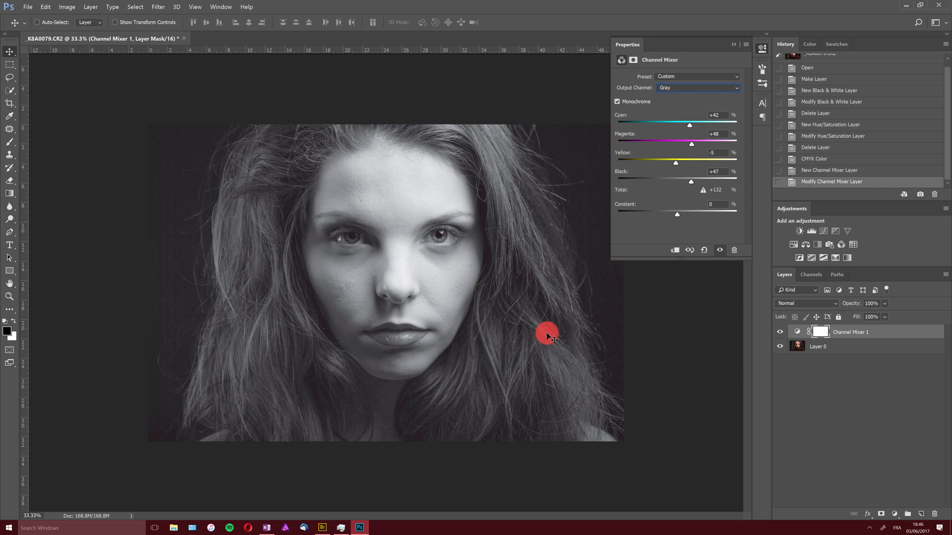
click(894, 514)
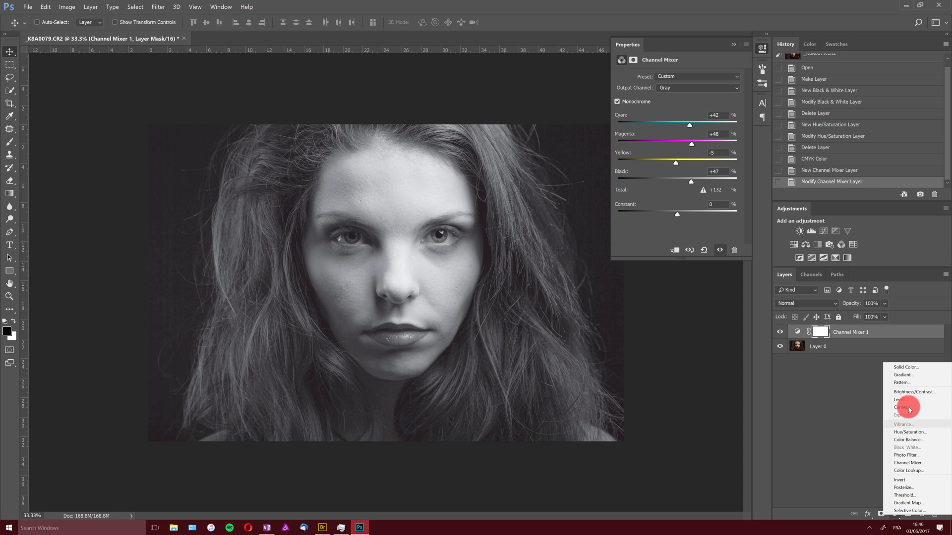
key(Escape)
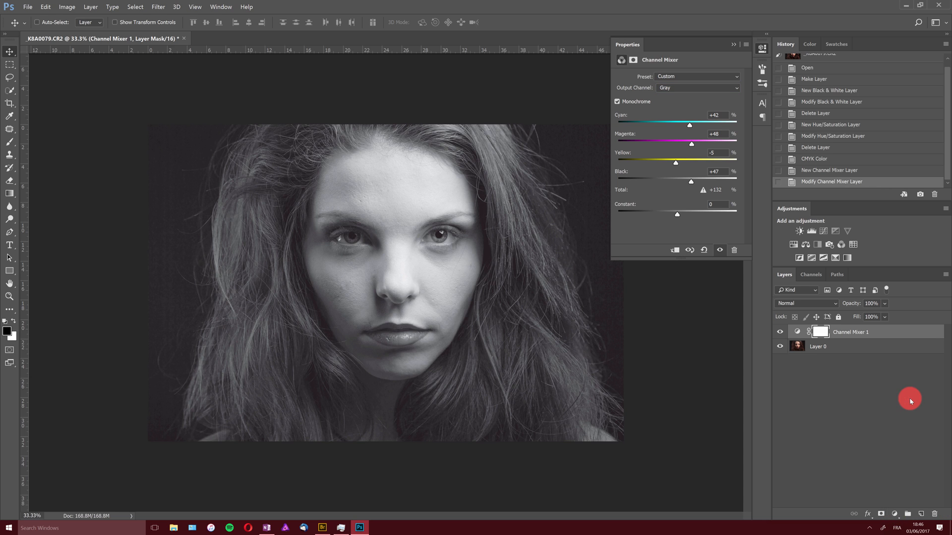
click(909, 400)
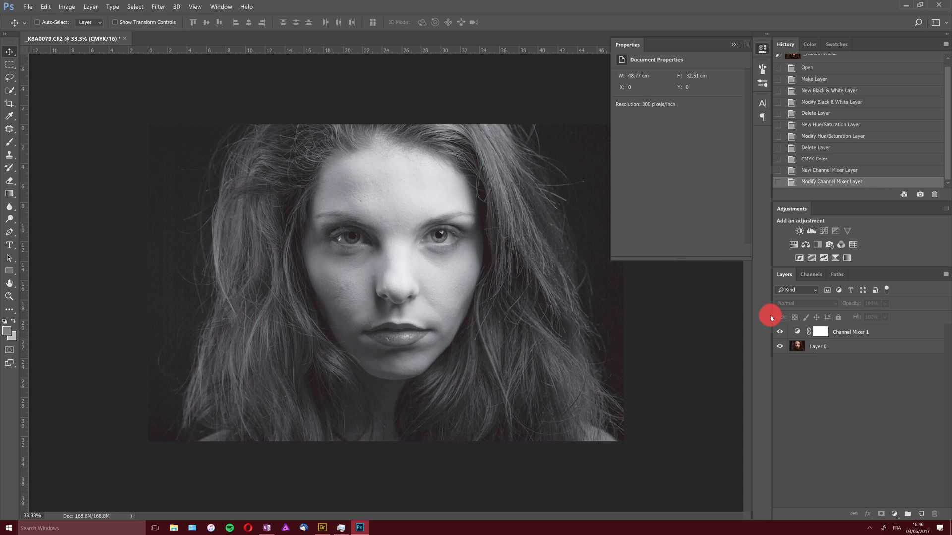
click(876, 336)
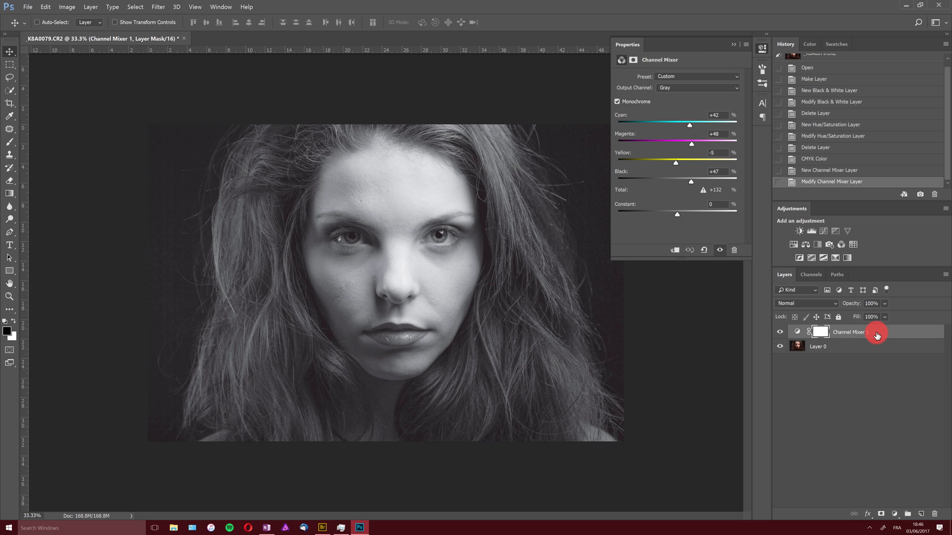
Add a Levels adjustment layer and set the black input to 10 and the midtone to 1.12
click(894, 514)
click(905, 397)
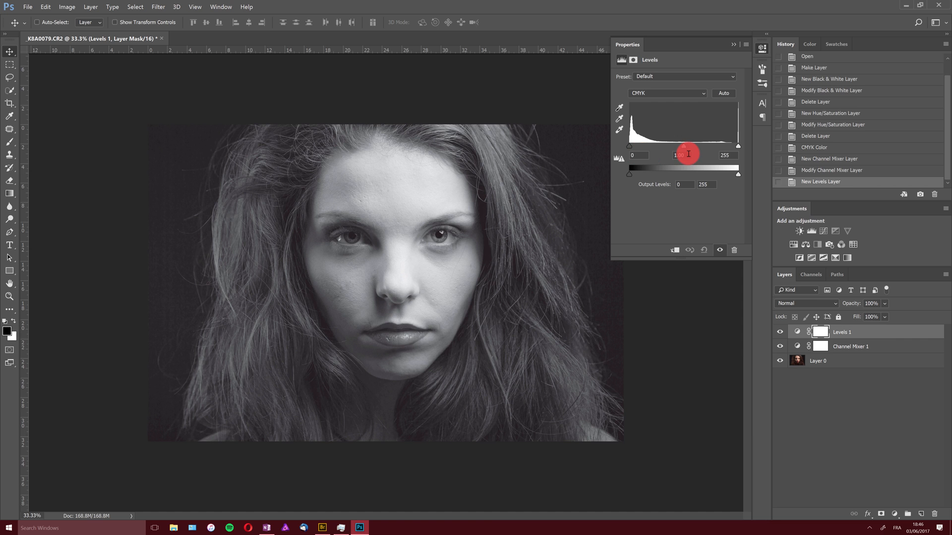
drag(632, 142, 629, 151)
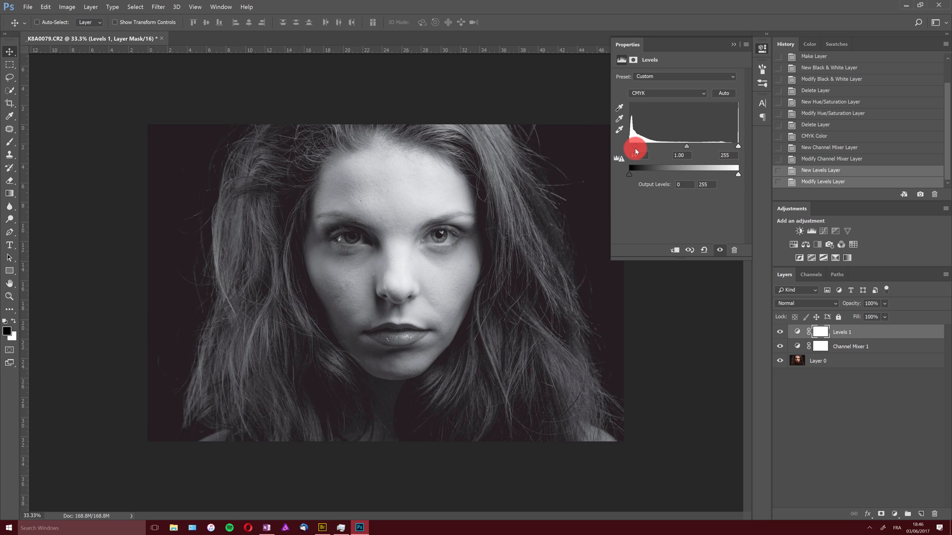
drag(635, 149, 686, 148)
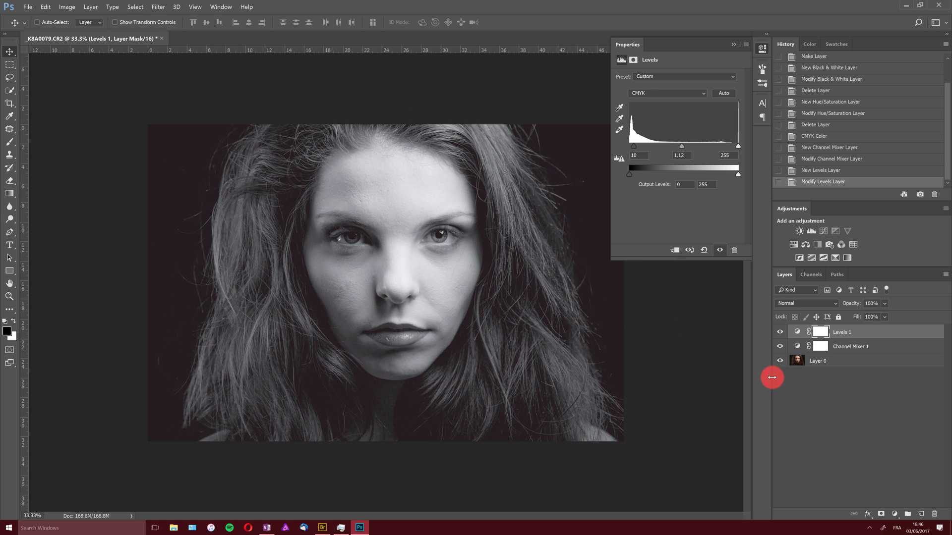
Group the Levels and Channel Mixer layers and rename the group HAIR
shift+click(862, 347)
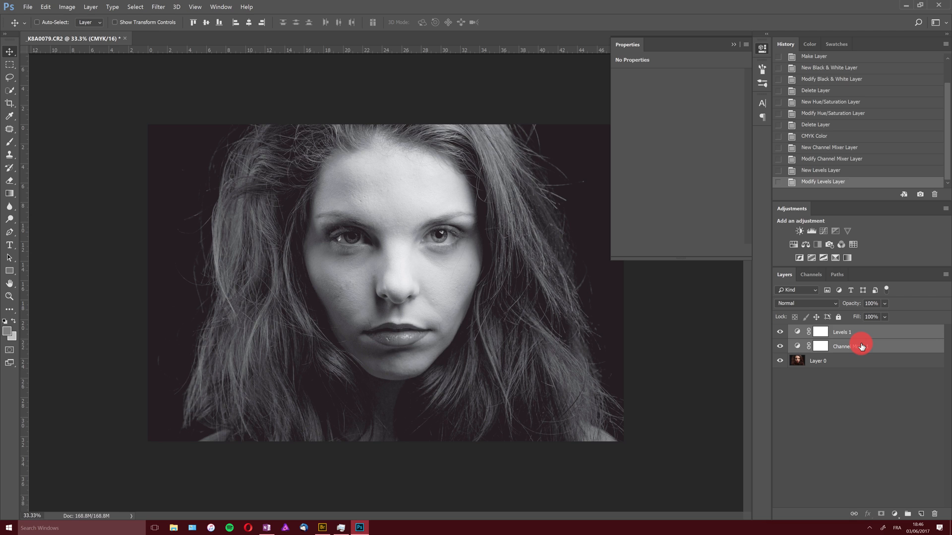
key(ctrl+g)
double_click(817, 331)
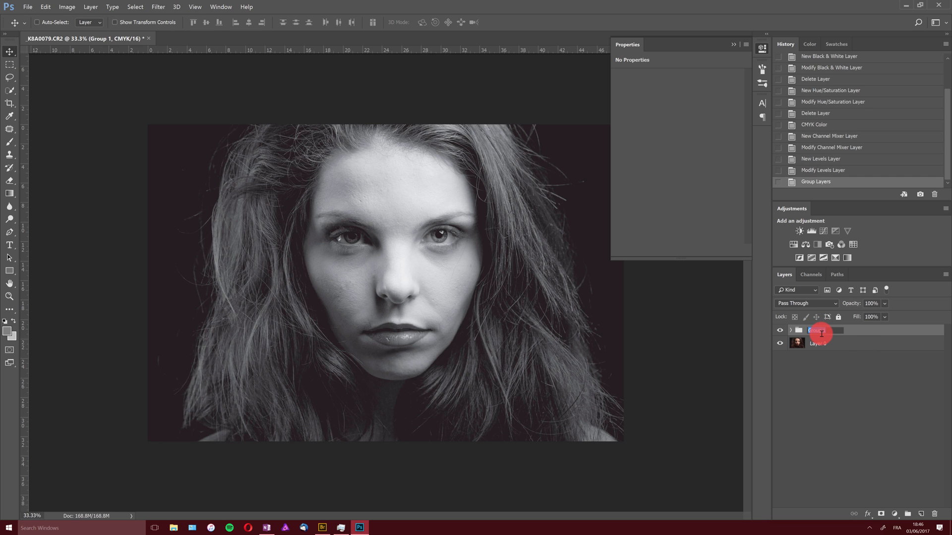
text(HAIR)
key(Return)
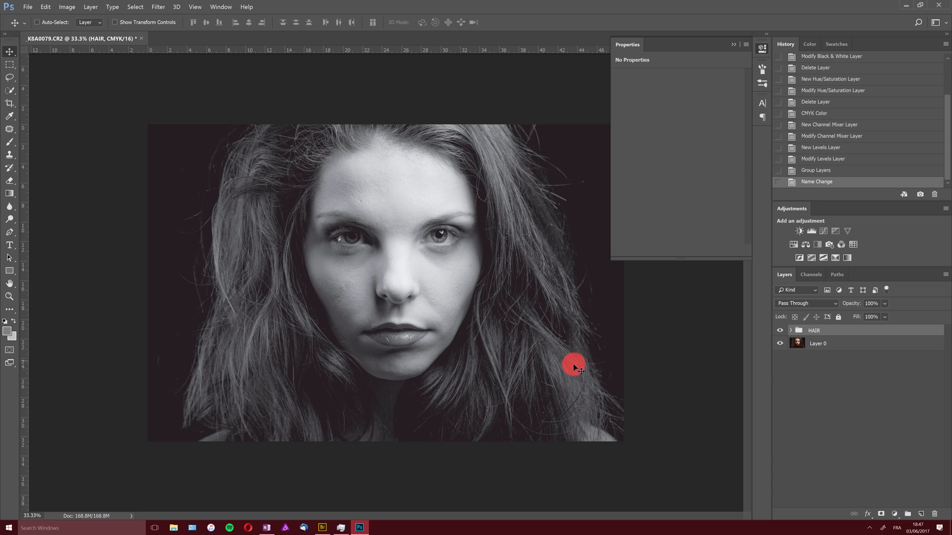
Add a layer mask to the HAIR group, invert it, and take the Brush tool with white foreground
click(881, 513)
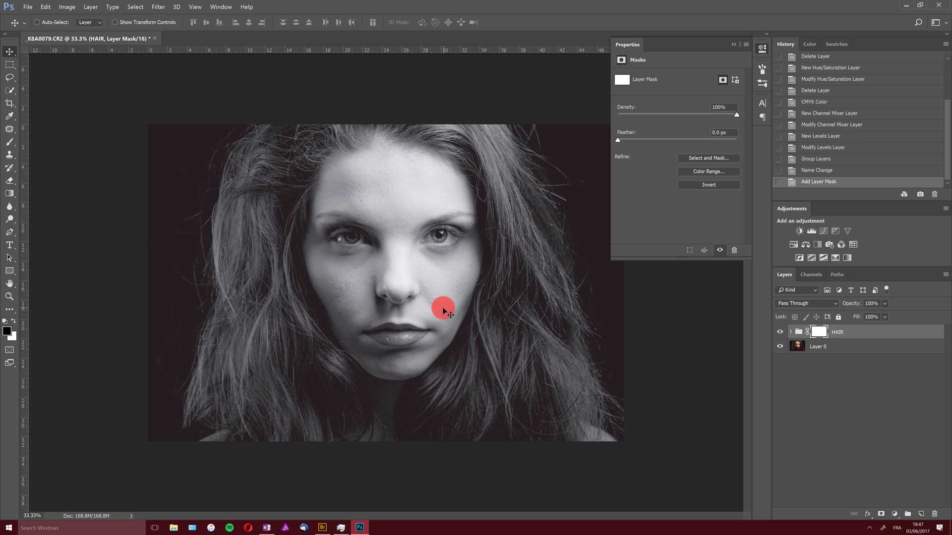
key(ctrl+i)
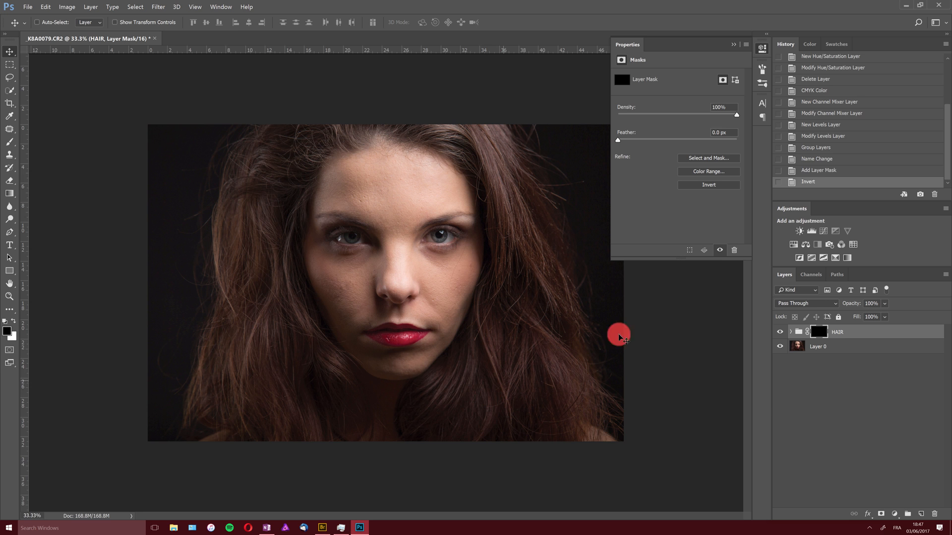
key(b)
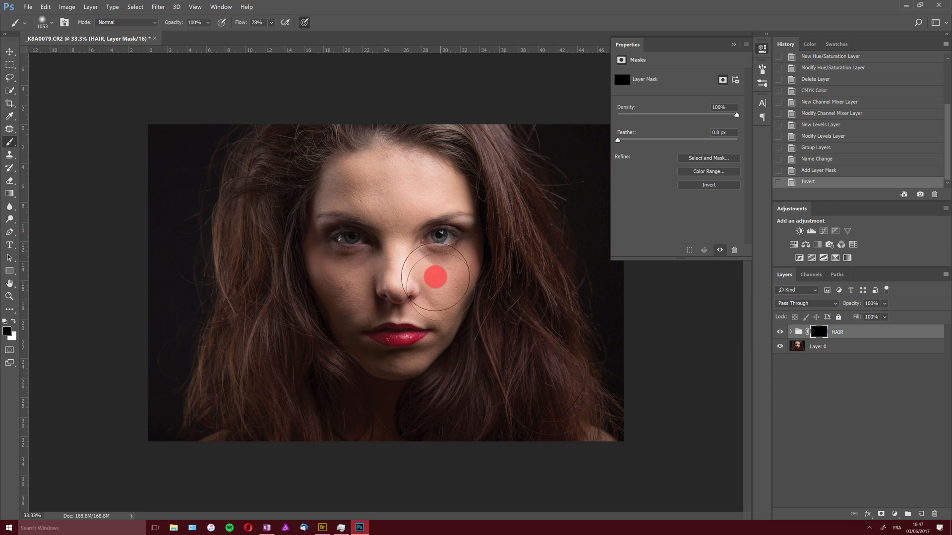
key(x)
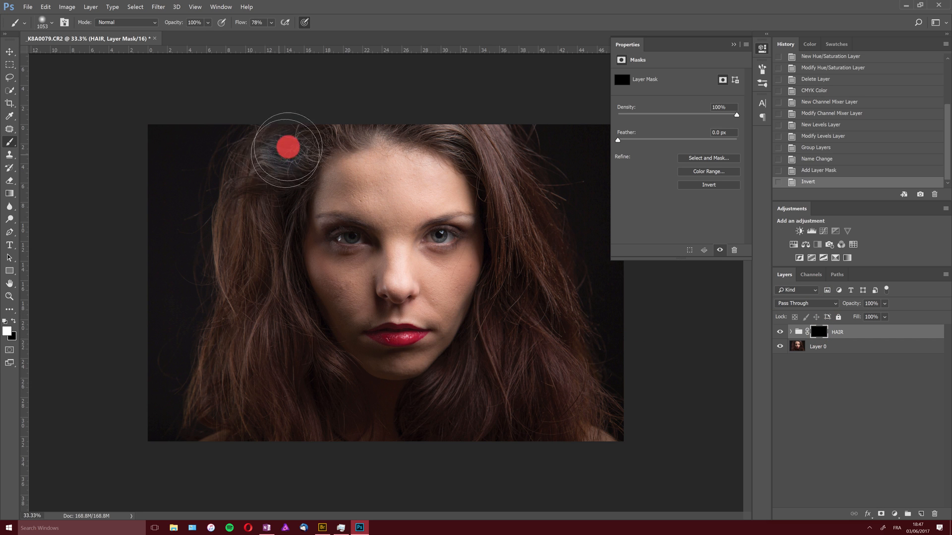
Paint white on the mask over the hair so only the hair turns black and white
mouse_move(288, 147)
mouse_down()
mouse_move(259, 207)
mouse_move(279, 302)
mouse_move(270, 314)
mouse_move(263, 200)
mouse_move(293, 142)
mouse_move(265, 213)
mouse_move(268, 311)
mouse_move(229, 377)
mouse_up()
mouse_move(295, 410)
mouse_down()
mouse_move(313, 397)
mouse_move(286, 357)
mouse_move(314, 405)
mouse_move(285, 383)
mouse_move(264, 387)
mouse_move(281, 409)
mouse_move(249, 384)
mouse_move(241, 312)
mouse_move(254, 219)
mouse_move(302, 136)
mouse_up()
mouse_move(456, 130)
mouse_down()
mouse_move(503, 194)
mouse_move(519, 257)
mouse_move(520, 372)
mouse_up()
mouse_move(518, 258)
mouse_down()
mouse_move(538, 309)
mouse_move(544, 392)
mouse_move(457, 412)
mouse_move(464, 393)
mouse_move(449, 434)
mouse_move(505, 341)
mouse_move(484, 362)
mouse_move(518, 426)
mouse_move(555, 418)
mouse_move(531, 222)
mouse_move(459, 103)
mouse_move(369, 62)
mouse_up()
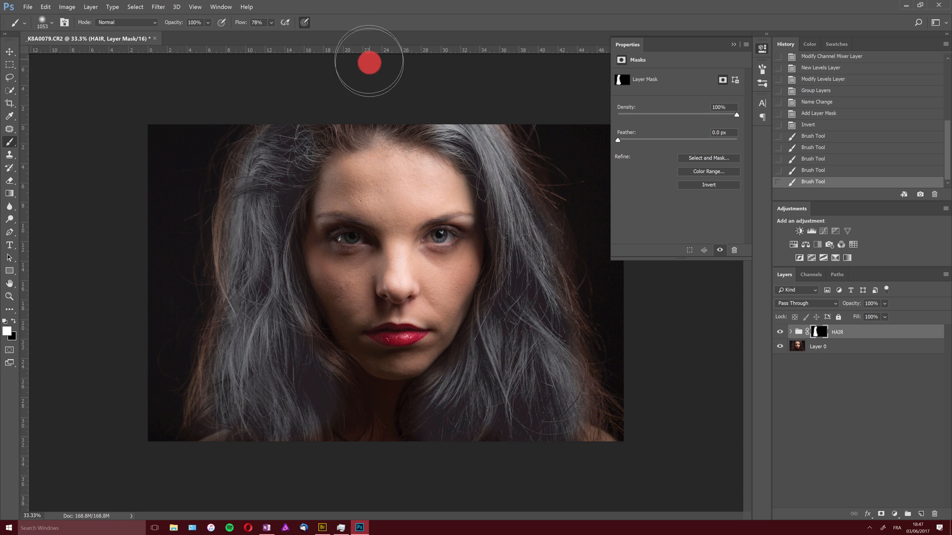
mouse_move(471, 120)
mouse_down()
mouse_move(510, 153)
mouse_move(357, 80)
mouse_move(310, 118)
mouse_move(374, 87)
mouse_move(275, 144)
mouse_move(252, 237)
mouse_move(232, 451)
mouse_up()
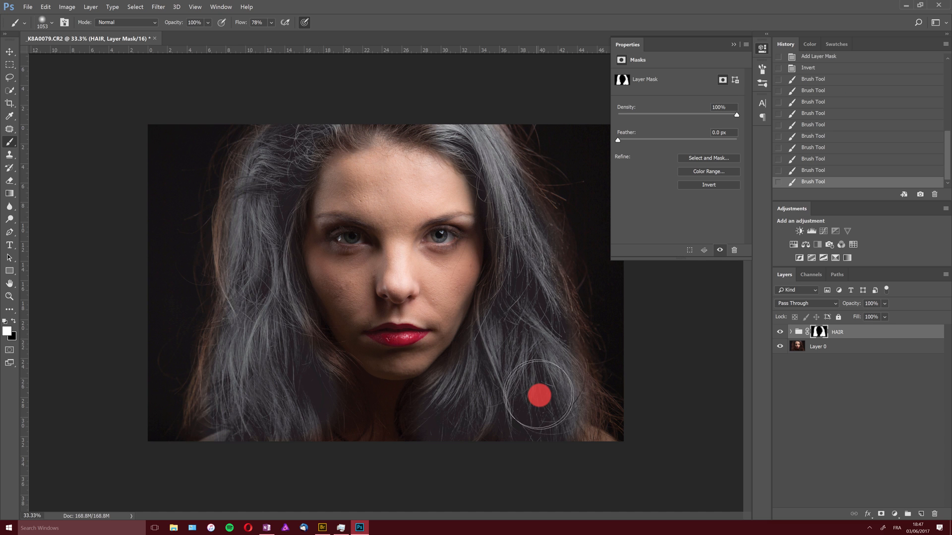
drag(529, 413, 542, 286)
mouse_move(325, 120)
mouse_down()
mouse_move(431, 103)
mouse_move(421, 118)
mouse_move(402, 118)
mouse_move(374, 89)
mouse_move(360, 97)
mouse_move(370, 90)
mouse_move(412, 119)
mouse_move(379, 102)
mouse_move(313, 128)
mouse_move(279, 155)
mouse_move(244, 213)
mouse_move(246, 195)
mouse_move(270, 336)
mouse_move(310, 364)
mouse_move(330, 397)
mouse_move(279, 327)
mouse_move(312, 365)
mouse_move(244, 416)
mouse_move(291, 390)
mouse_move(424, 375)
mouse_move(514, 404)
mouse_move(350, 422)
mouse_move(185, 406)
mouse_move(197, 433)
mouse_move(188, 443)
mouse_move(214, 444)
mouse_up()
key(x)
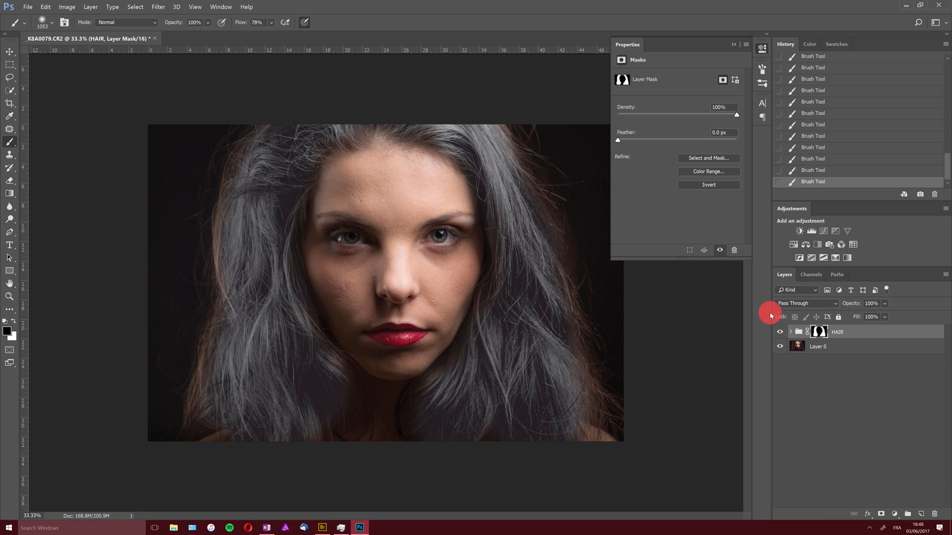
Duplicate the image as a separate copy document
click(894, 515)
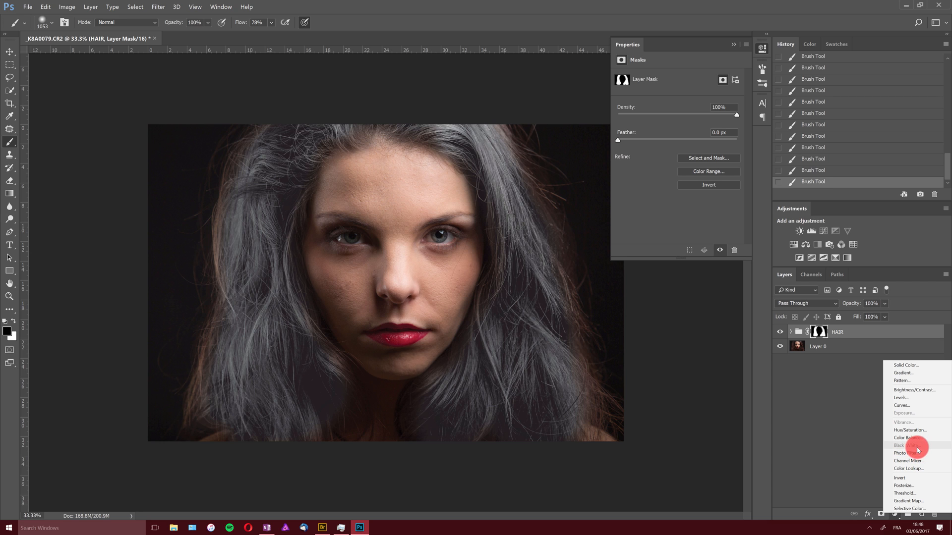
click(834, 400)
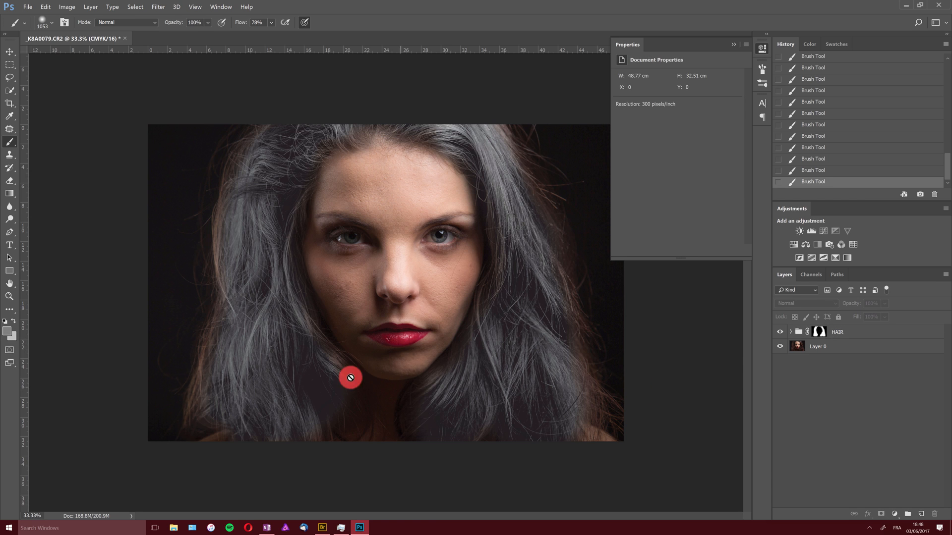
click(72, 11)
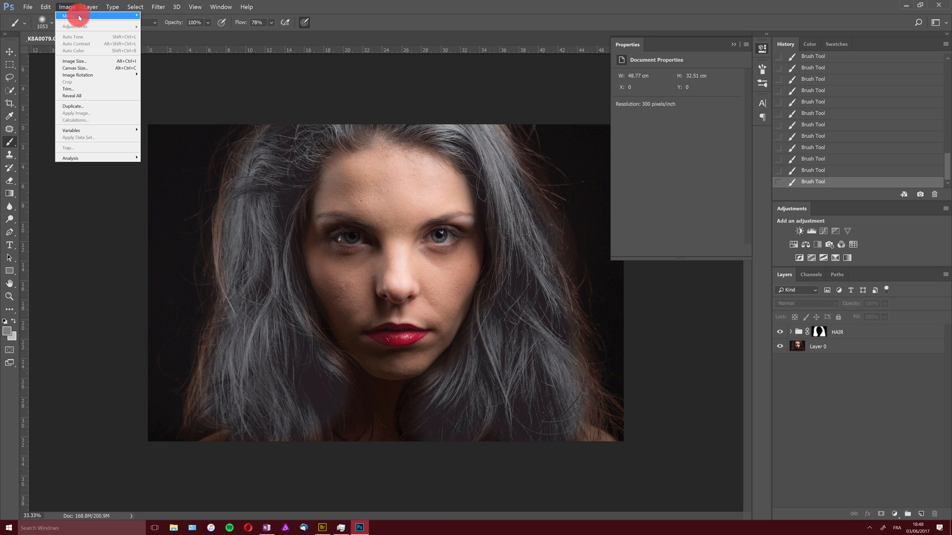
click(89, 106)
click(548, 196)
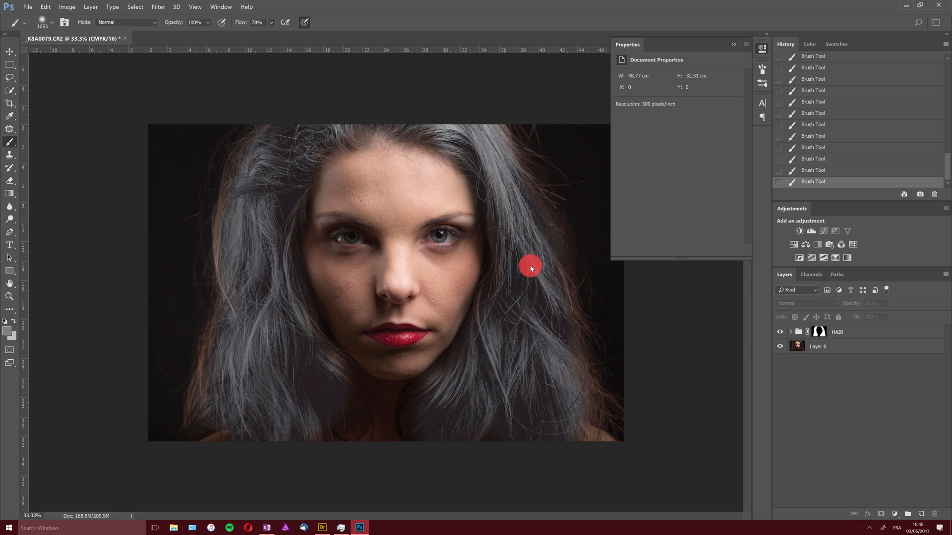
Return the original document to its history state before the CMYK conversion
click(76, 39)
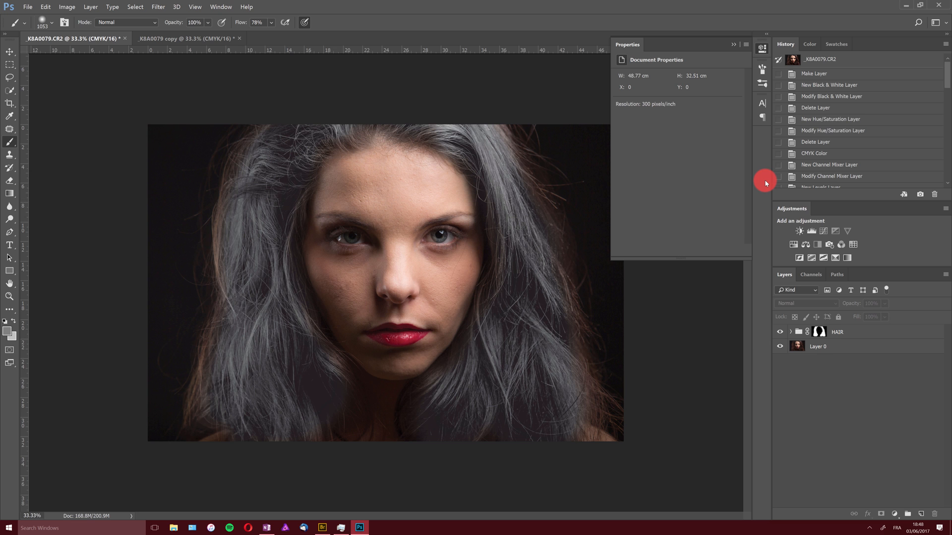
click(838, 141)
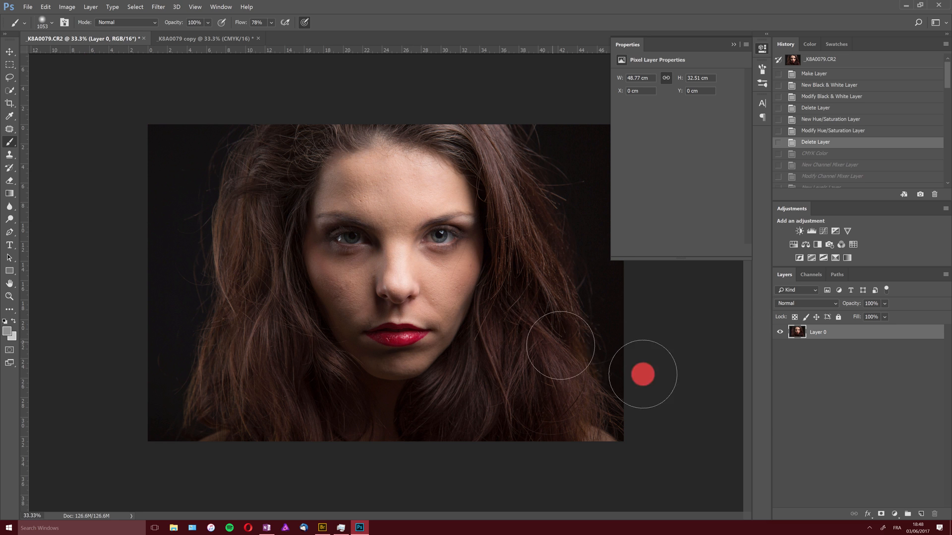
Add a Black & White adjustment layer to the original document and set Reds to -19 and Yellows to 65
click(895, 515)
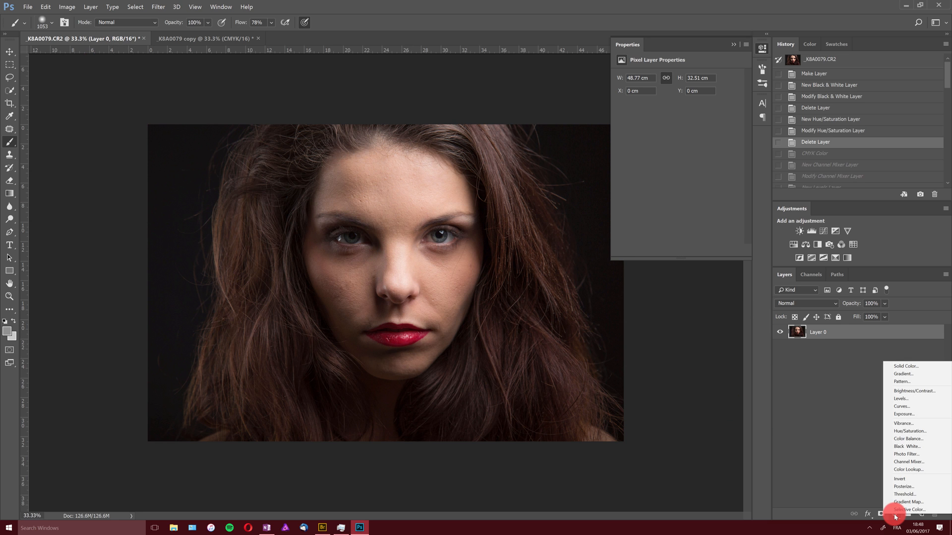
click(909, 446)
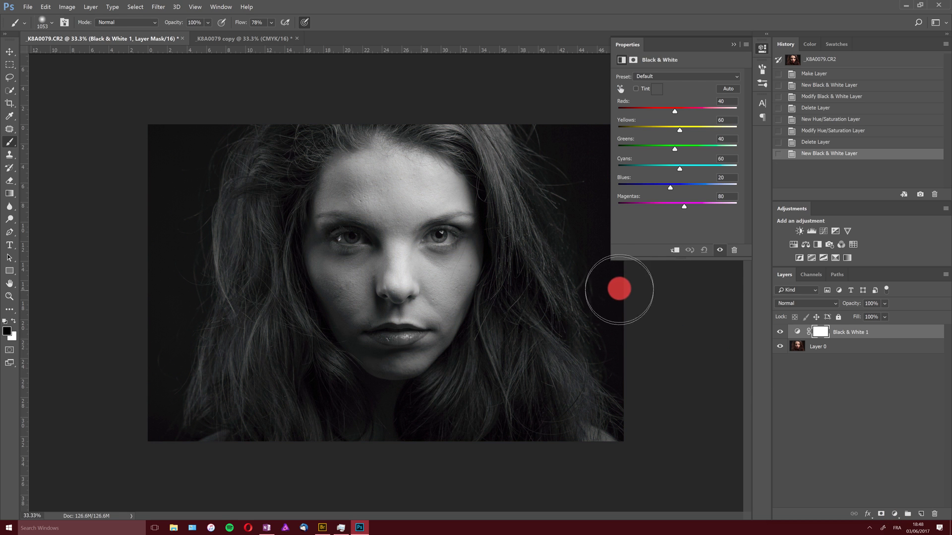
drag(680, 130, 662, 119)
Compare the original and copy documents by switching between them
click(232, 39)
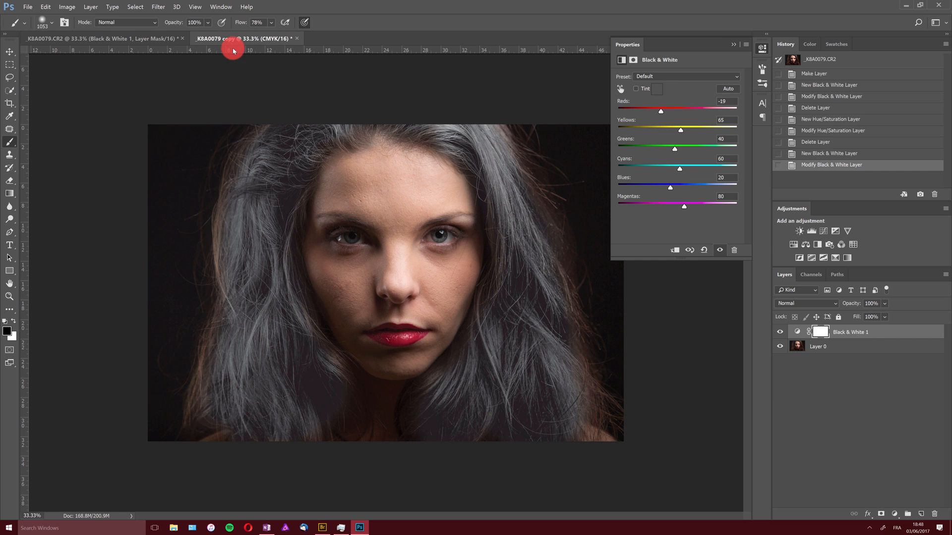
click(99, 38)
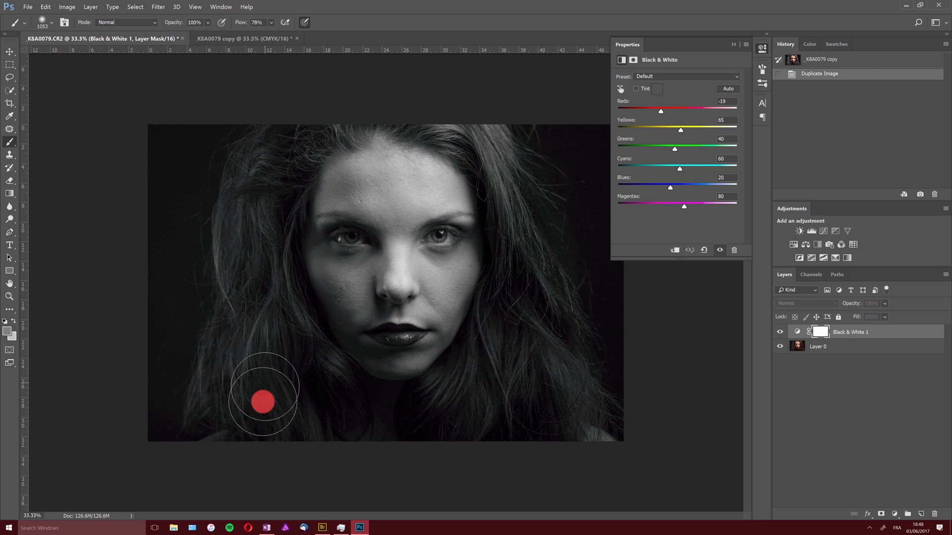
click(218, 40)
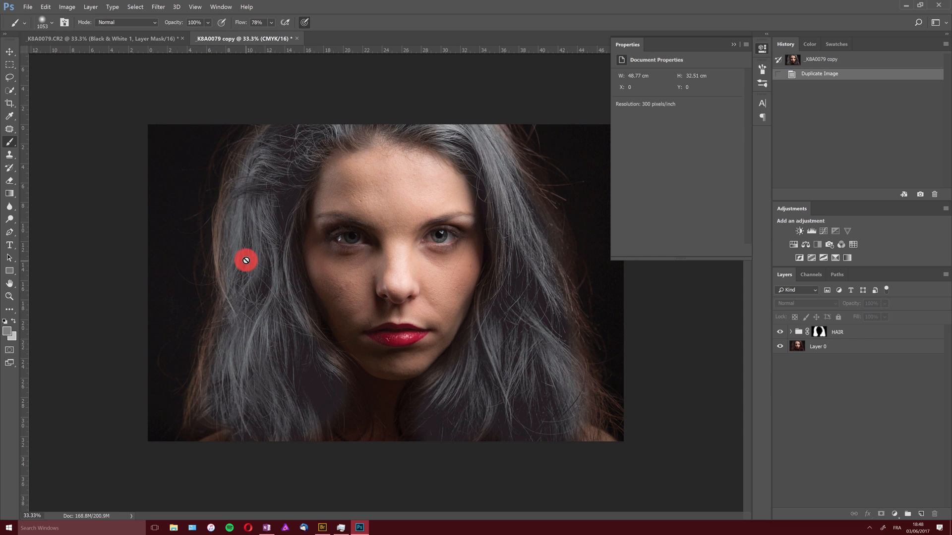
click(154, 39)
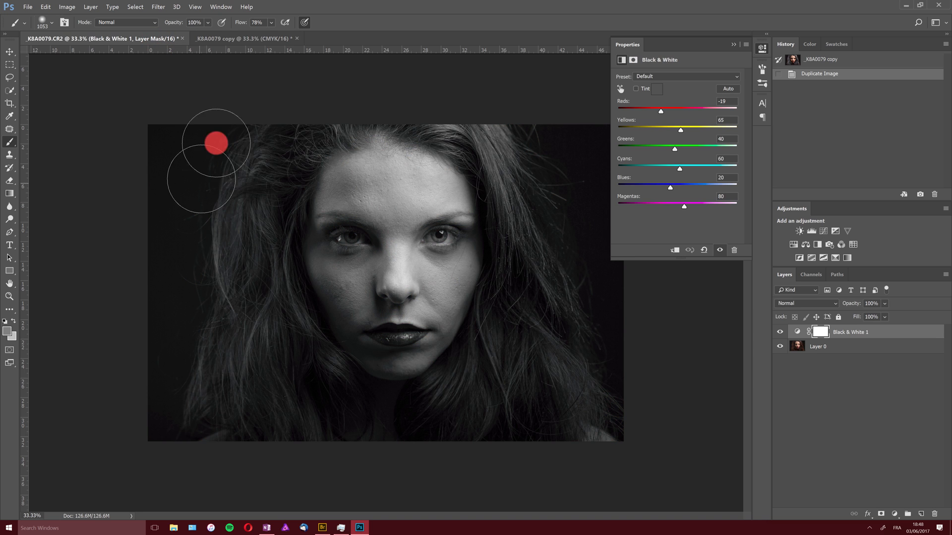
click(248, 40)
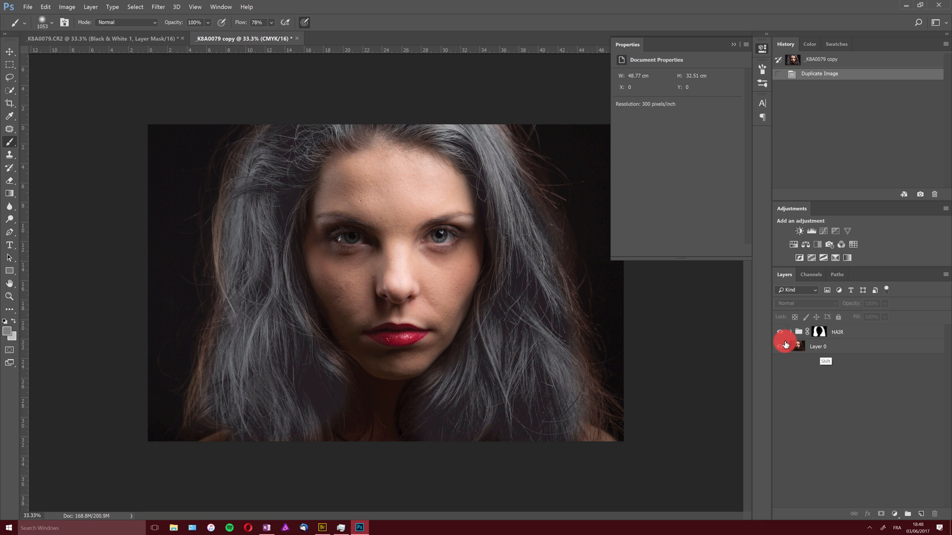
In the copy document, select the HAIR group and Layer 0 and merge them into one layer
click(836, 346)
shift+click(843, 333)
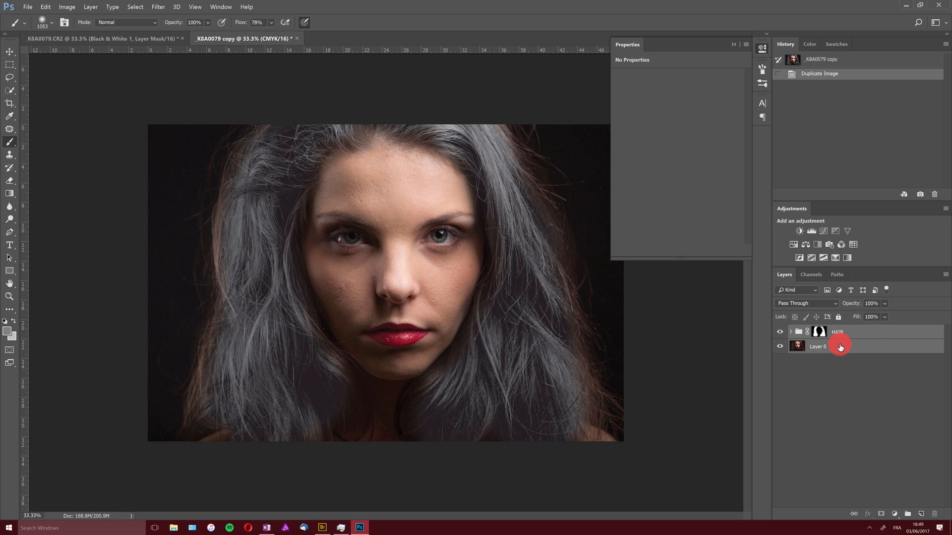
key(ctrl+e)
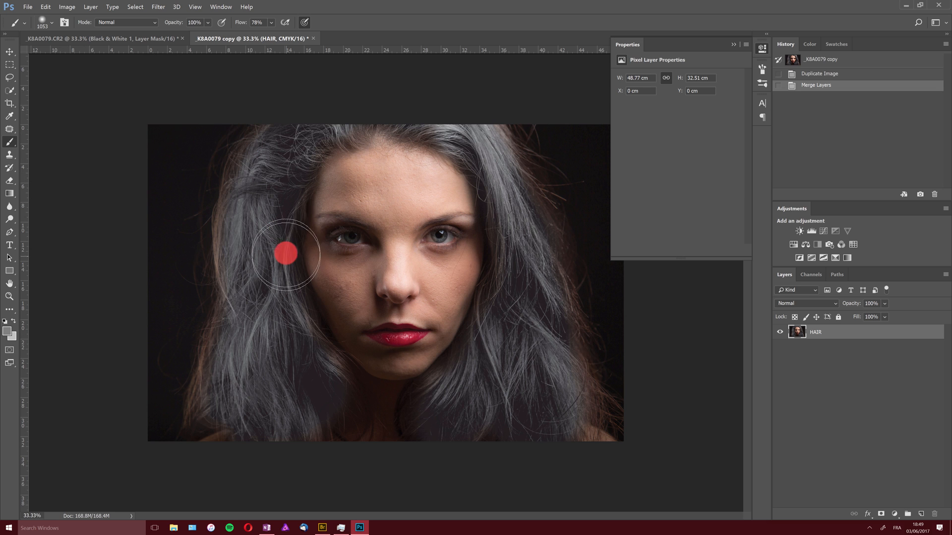
Duplicate the merged HAIR layer into the K8A0079.CR2 document under the name HAIR
click(87, 7)
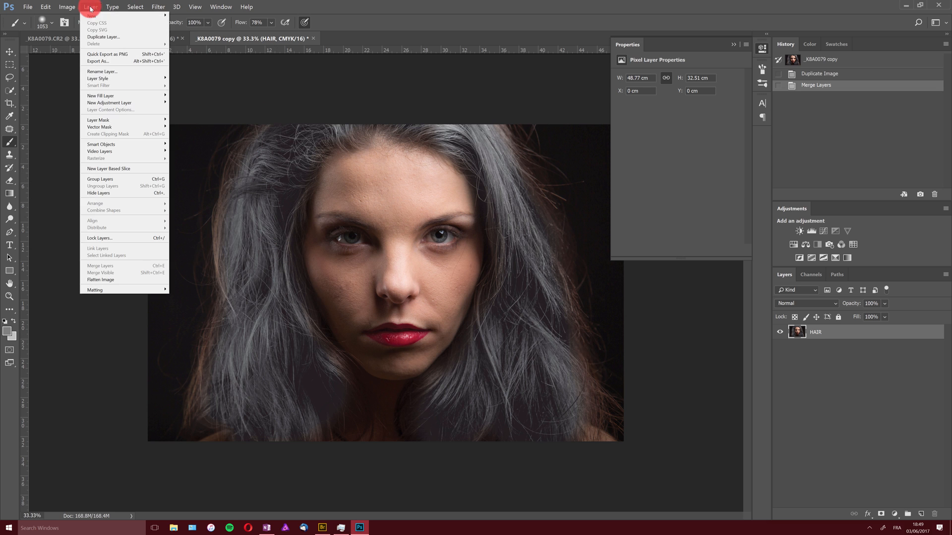
click(100, 33)
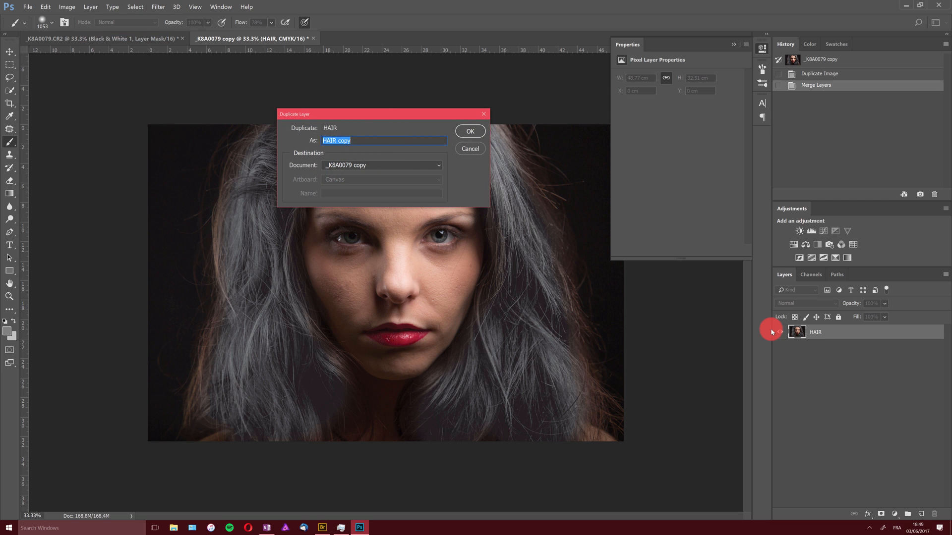
click(408, 168)
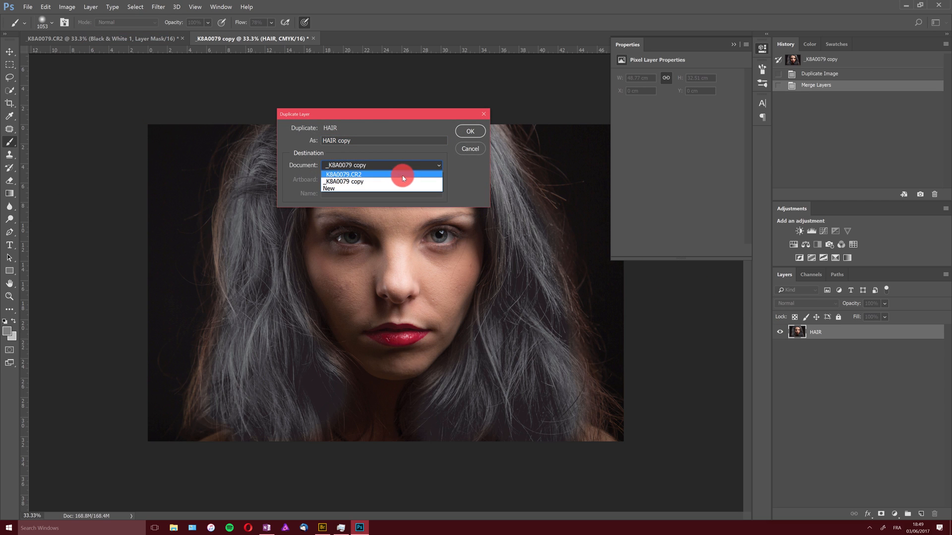
click(369, 174)
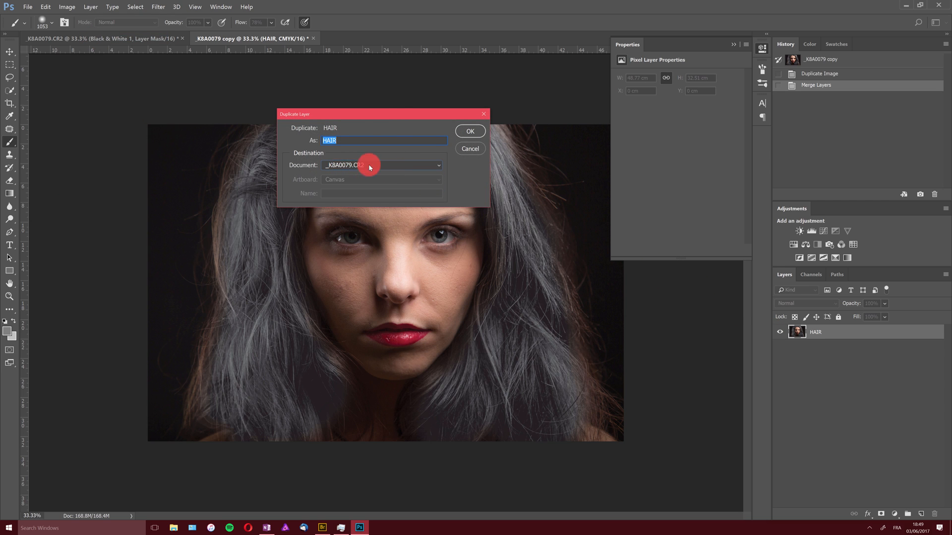
click(471, 132)
In the original document, move the HAIR layer below the Black & White 1 adjustment layer
click(146, 38)
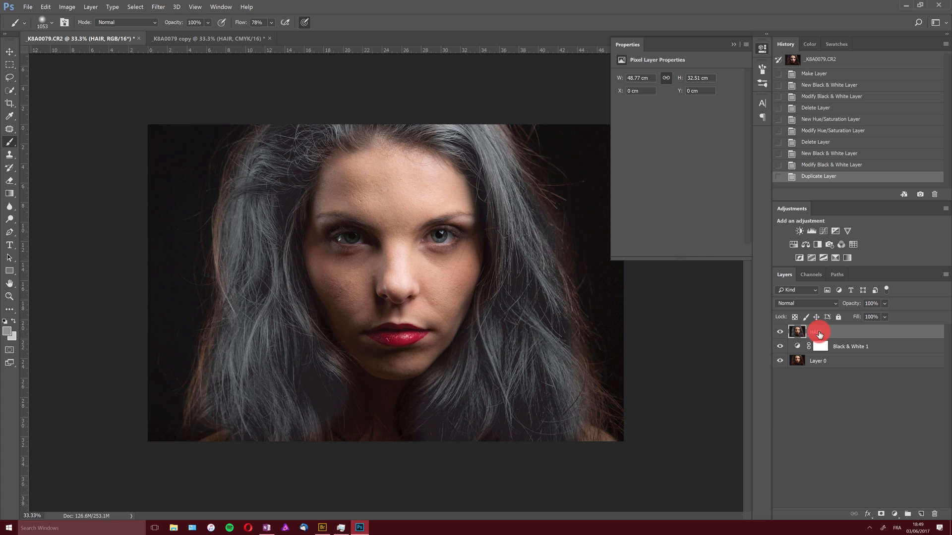
drag(819, 332, 835, 354)
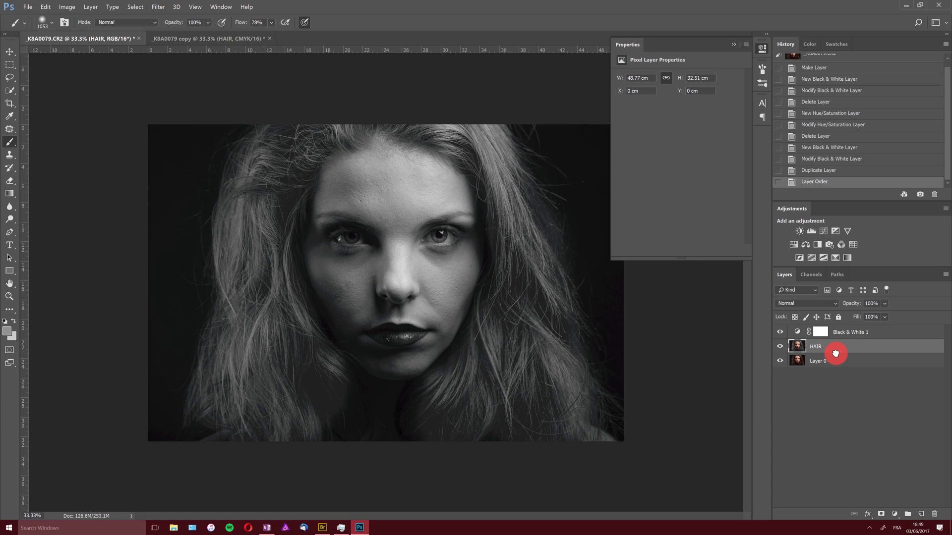
Toggle layer visibility on and off to compare the black and white result with the colour image
click(779, 337)
click(780, 346)
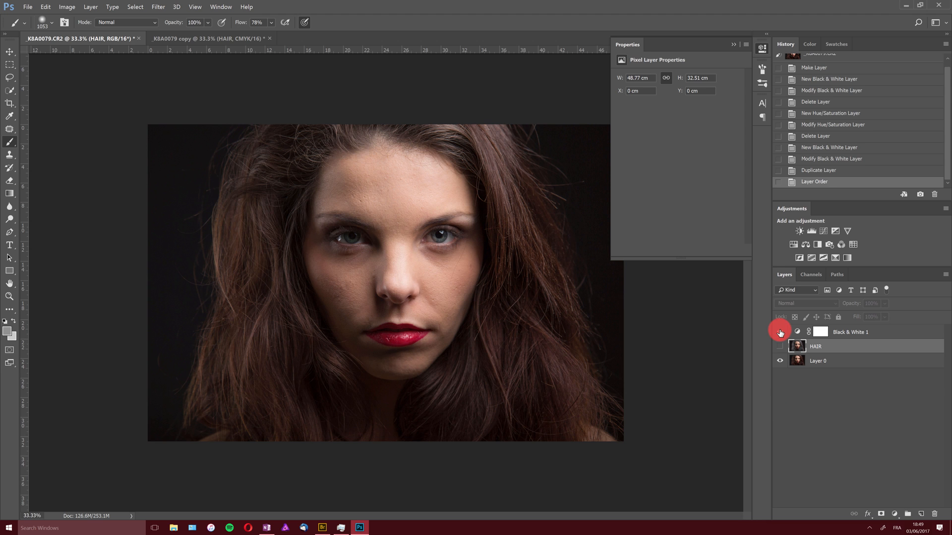
click(780, 332)
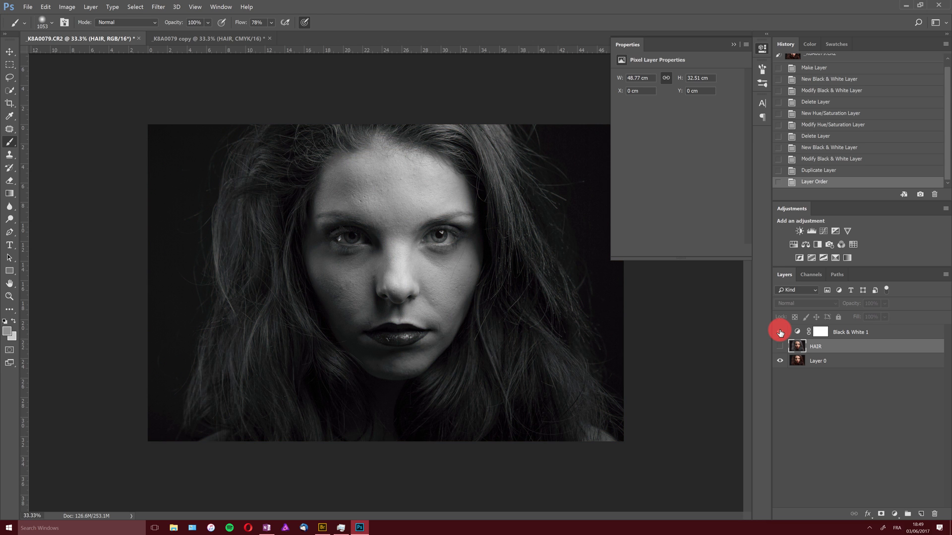
click(779, 348)
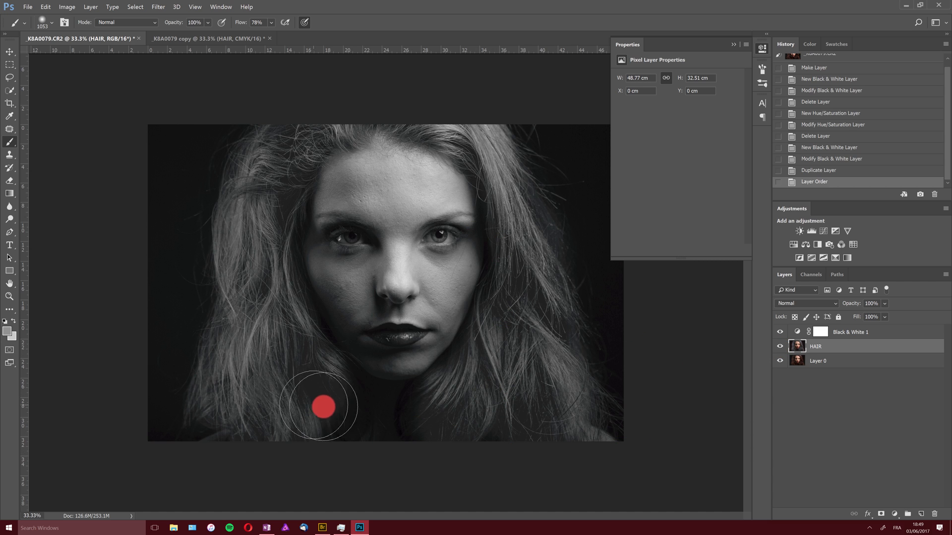
Apply Levels to the HAIR layer with input values 5, 0.93 and 243
mouse_move(324, 407)
mouse_down()
mouse_move(347, 392)
mouse_move(478, 438)
mouse_up()
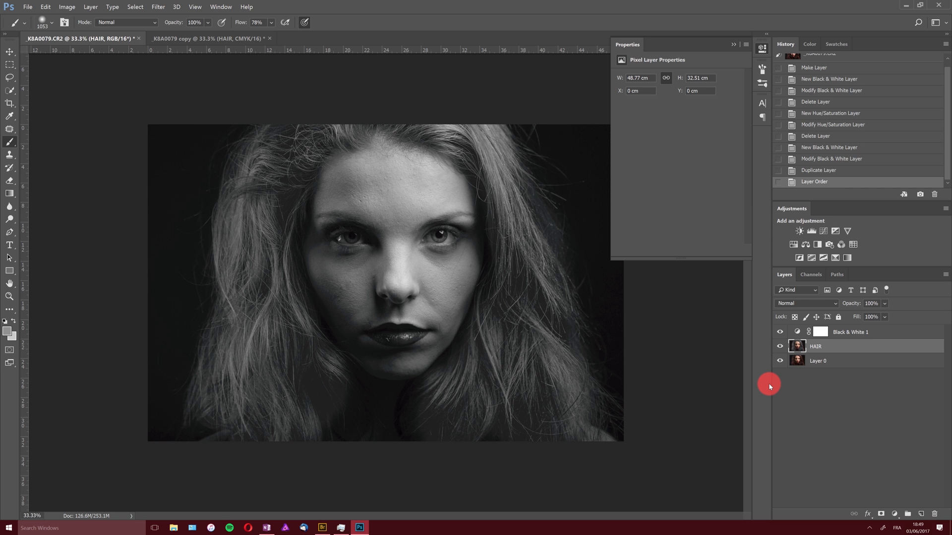
key(ctrl+l)
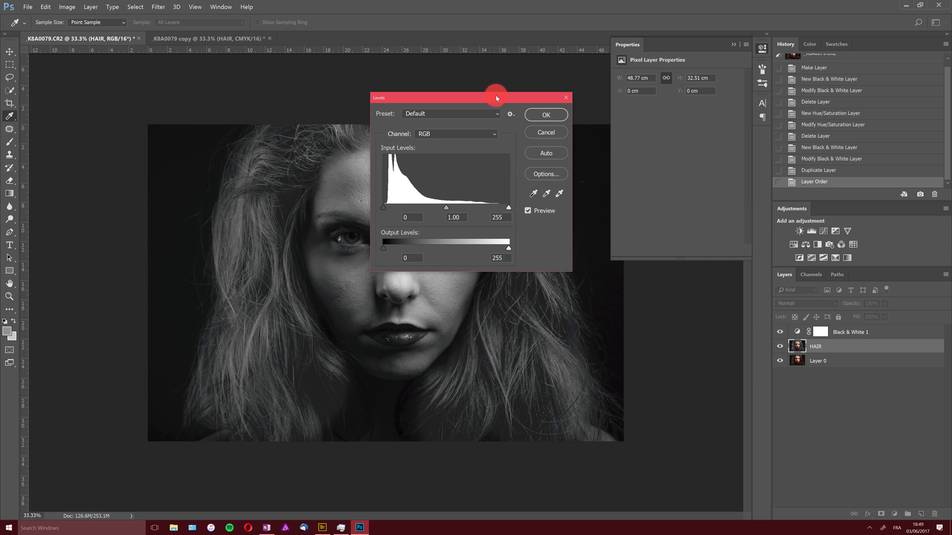
drag(497, 98, 714, 93)
drag(600, 203, 603, 203)
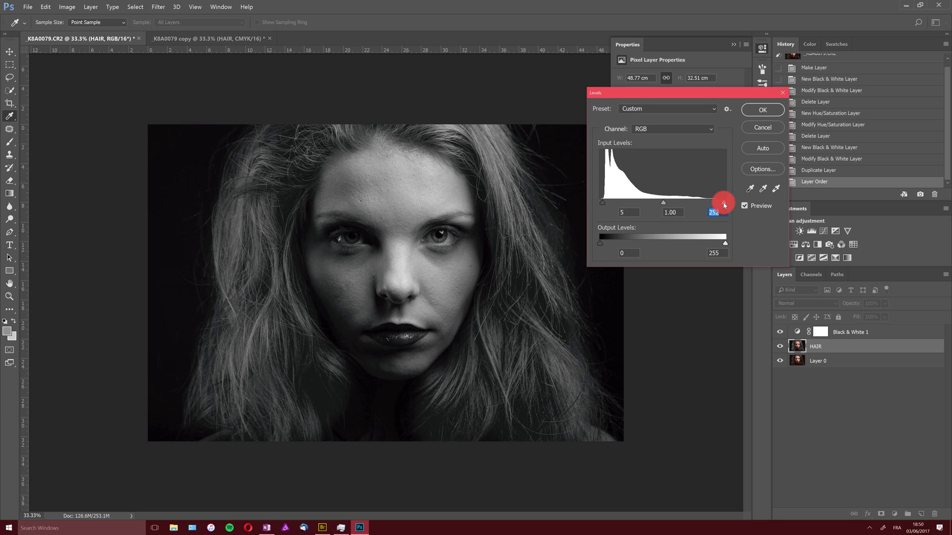
mouse_move(661, 204)
mouse_down()
mouse_move(652, 205)
mouse_move(665, 205)
mouse_up()
key(b)
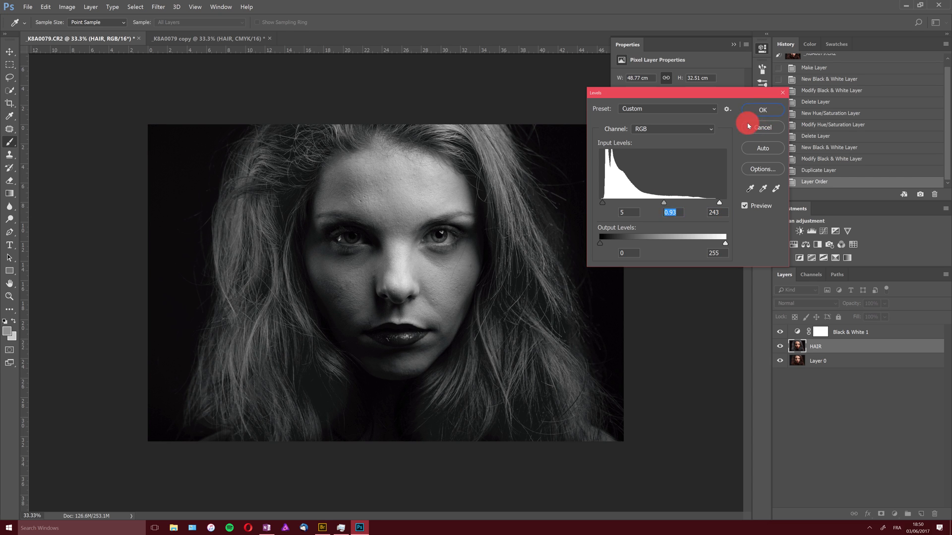
click(763, 110)
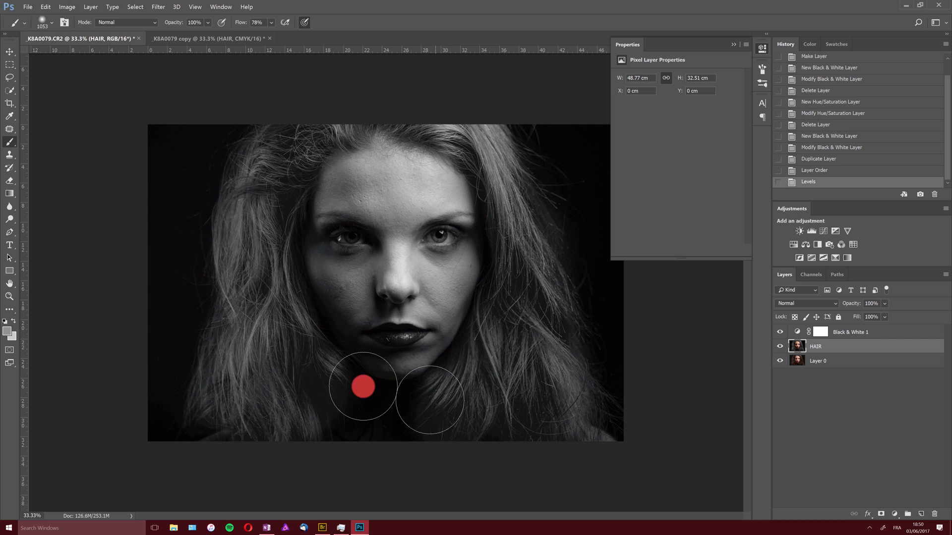
Add a black layer mask to the HAIR layer and paint white over the hair at 50% brush opacity
alt+click(882, 514)
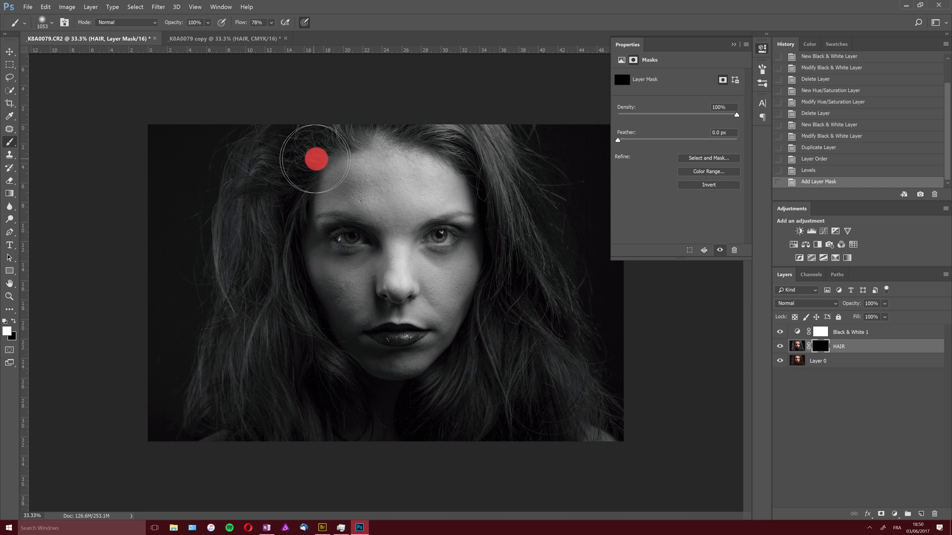
mouse_move(315, 155)
mouse_down()
mouse_move(292, 146)
mouse_move(293, 213)
mouse_up()
key(ctrl+z)
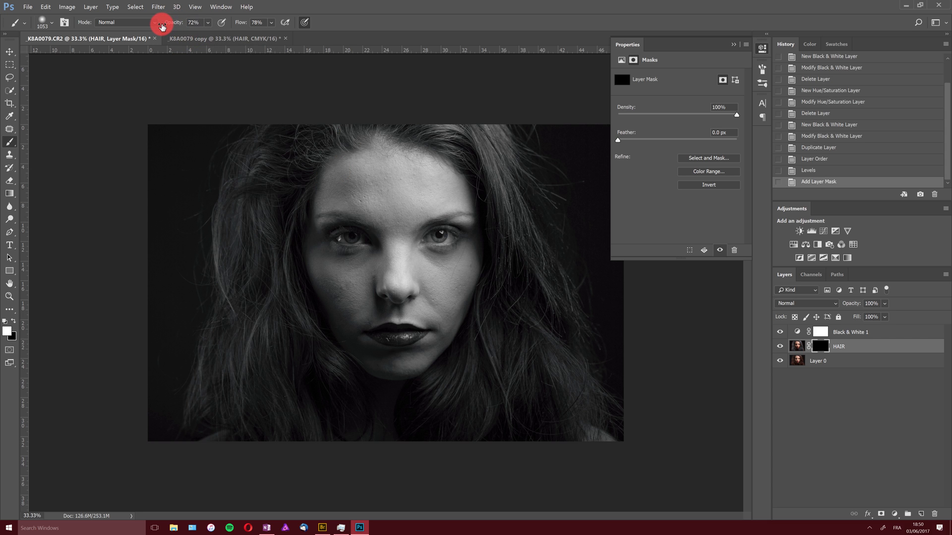
drag(497, 192, 464, 129)
mouse_move(463, 129)
mouse_down()
mouse_move(515, 195)
mouse_move(511, 308)
mouse_move(508, 258)
mouse_move(577, 403)
mouse_move(535, 318)
mouse_move(598, 378)
mouse_move(519, 250)
mouse_move(538, 384)
mouse_move(525, 233)
mouse_move(585, 367)
mouse_up()
mouse_move(478, 365)
mouse_down()
mouse_move(436, 404)
mouse_move(472, 421)
mouse_up()
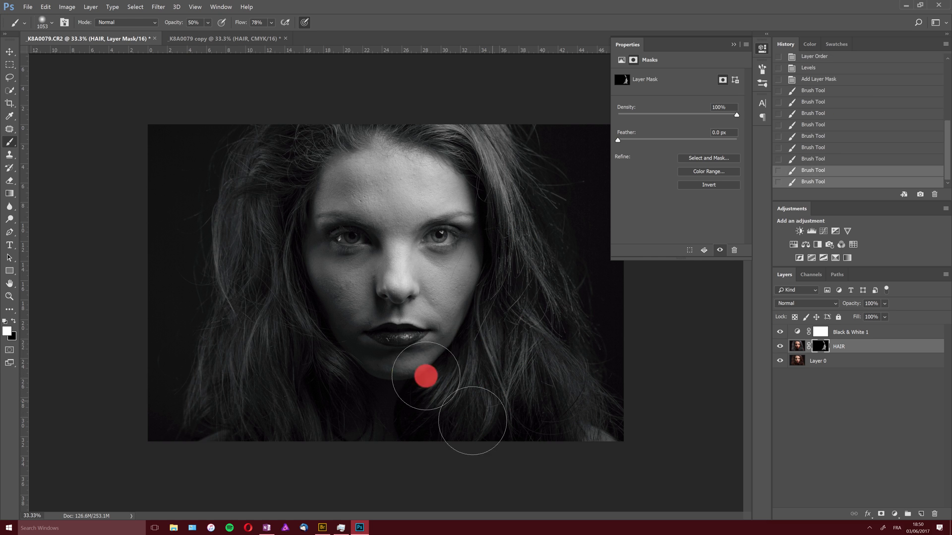
Switch the foreground to black and paint on the mask to hide the HAIR layer around the background edges
mouse_move(262, 311)
mouse_down()
mouse_move(322, 366)
mouse_move(318, 104)
mouse_move(319, 152)
mouse_move(286, 169)
mouse_move(358, 129)
mouse_move(284, 146)
mouse_move(262, 360)
mouse_move(245, 334)
mouse_move(280, 356)
mouse_move(309, 446)
mouse_move(488, 427)
mouse_move(416, 332)
mouse_move(291, 359)
mouse_move(329, 453)
mouse_move(556, 358)
mouse_move(531, 330)
mouse_move(490, 333)
mouse_move(453, 388)
mouse_move(566, 446)
mouse_move(579, 342)
mouse_move(449, 115)
mouse_move(298, 152)
mouse_move(386, 91)
mouse_move(295, 137)
mouse_move(238, 280)
mouse_move(440, 501)
mouse_move(603, 343)
mouse_move(368, 203)
mouse_move(245, 165)
mouse_move(488, 109)
mouse_move(521, 339)
mouse_move(570, 386)
mouse_move(528, 275)
mouse_move(519, 274)
mouse_move(511, 278)
mouse_move(677, 417)
mouse_move(602, 426)
mouse_move(538, 349)
mouse_move(531, 361)
mouse_move(543, 436)
mouse_move(507, 384)
mouse_move(486, 373)
mouse_move(509, 429)
mouse_move(355, 395)
mouse_move(293, 351)
mouse_move(323, 370)
mouse_move(288, 300)
mouse_move(425, 157)
mouse_move(555, 253)
mouse_move(389, 368)
mouse_move(111, 309)
mouse_move(21, 316)
mouse_up()
click(13, 321)
drag(284, 114, 198, 347)
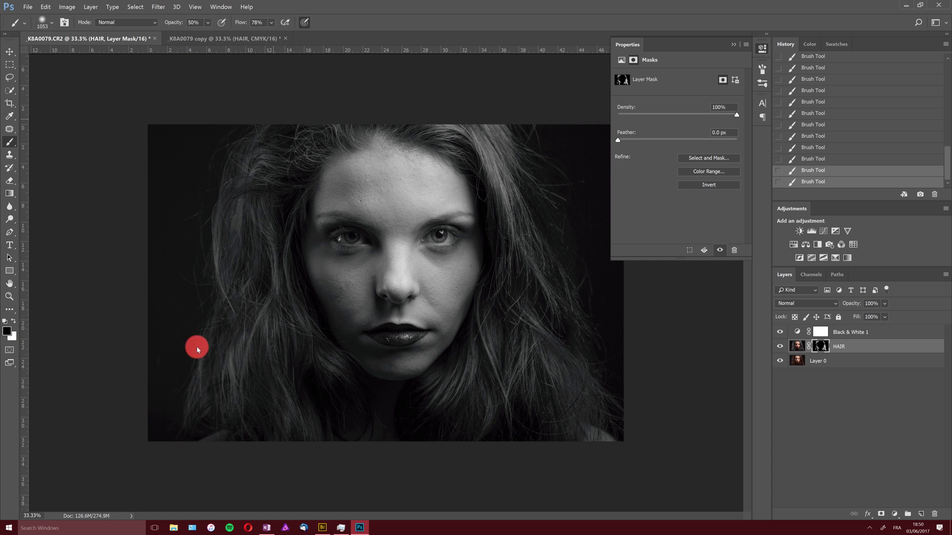
mouse_move(275, 140)
mouse_down()
mouse_move(208, 345)
mouse_move(237, 199)
mouse_move(219, 365)
mouse_move(198, 428)
mouse_move(218, 310)
mouse_move(213, 410)
mouse_move(235, 184)
mouse_move(269, 108)
mouse_move(218, 241)
mouse_move(207, 404)
mouse_move(211, 309)
mouse_move(247, 136)
mouse_move(209, 374)
mouse_move(342, 184)
mouse_move(531, 144)
mouse_move(513, 120)
mouse_move(560, 175)
mouse_move(587, 267)
mouse_move(563, 316)
mouse_move(573, 371)
mouse_move(553, 433)
mouse_move(491, 458)
mouse_up()
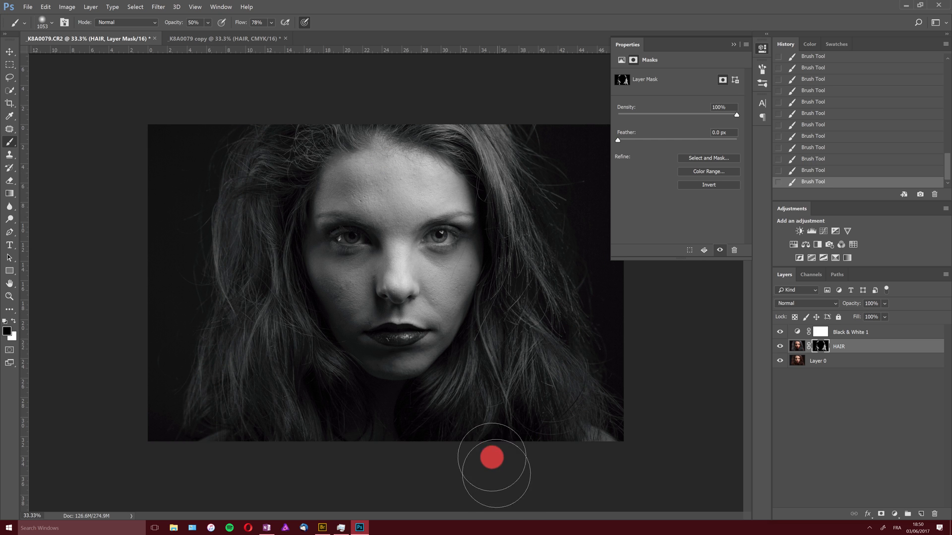
Toggle the HAIR layer's visibility to compare its effect
click(780, 346)
click(780, 348)
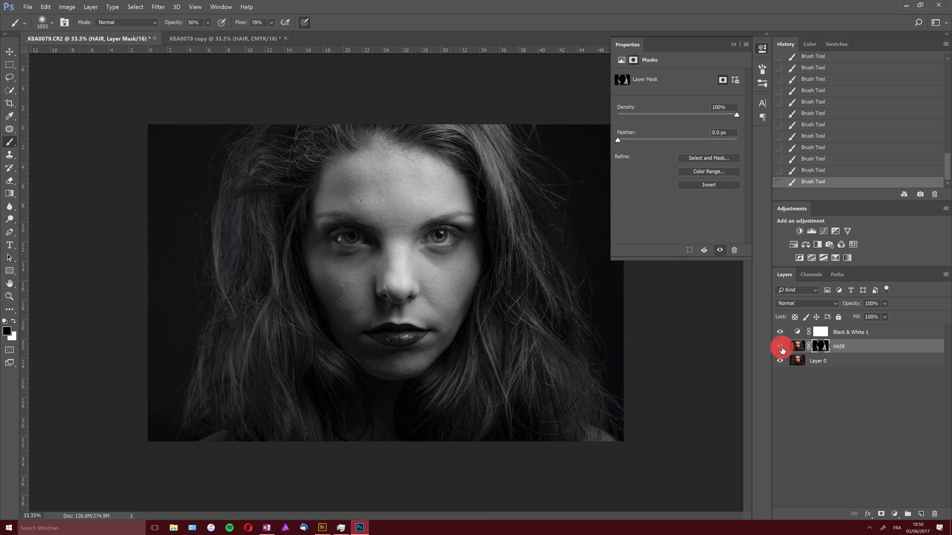
click(780, 347)
click(781, 347)
Create a new layer above Black & White 1 using the Linear Light blend mode
click(871, 333)
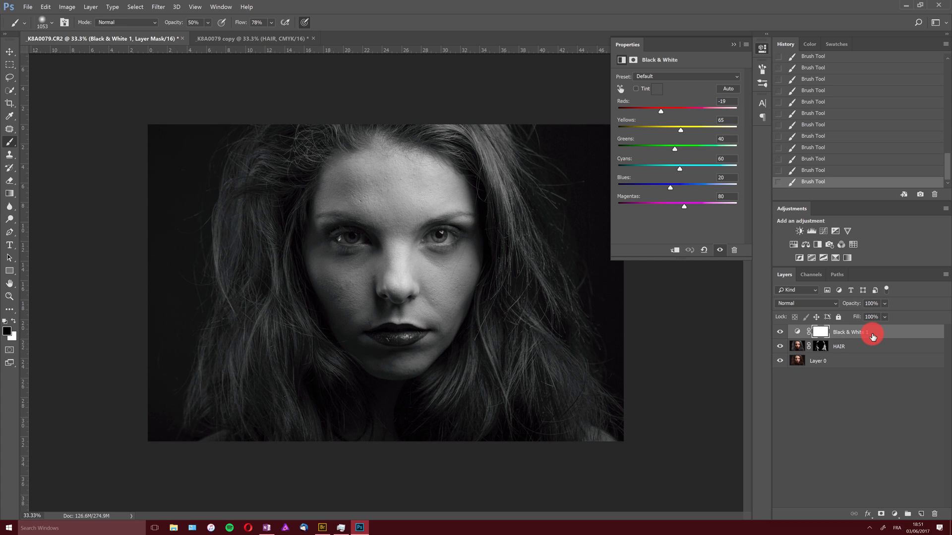
alt+click(921, 514)
click(469, 259)
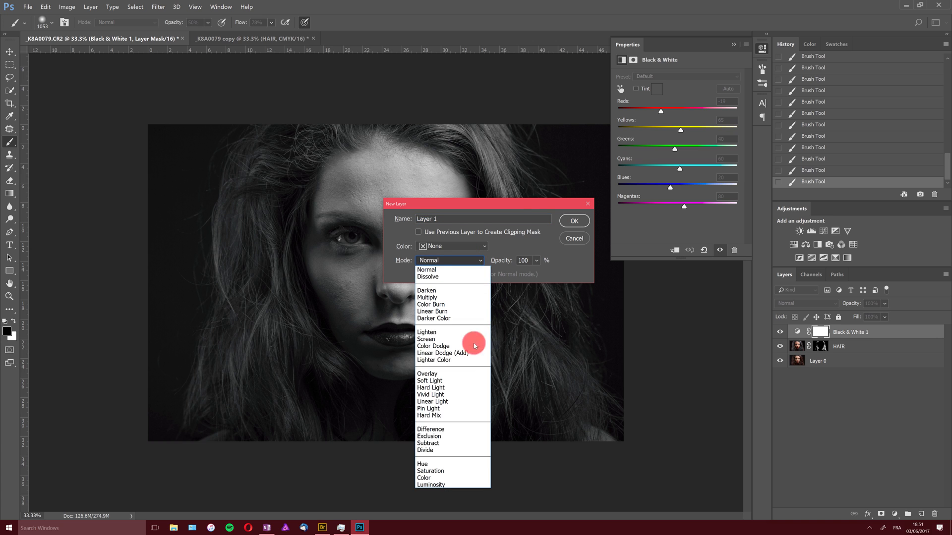
click(461, 402)
click(575, 221)
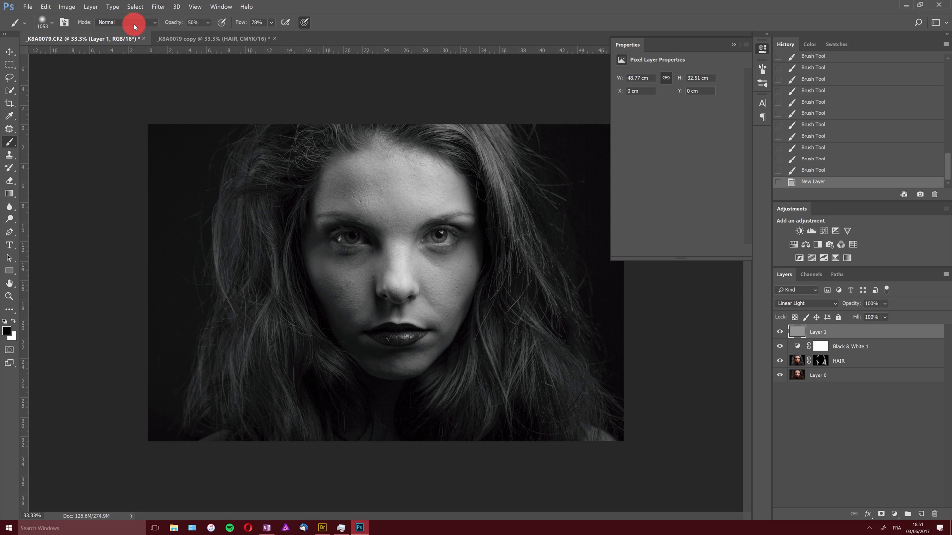
mouse_move(182, 23)
mouse_down()
mouse_move(169, 24)
mouse_move(182, 25)
mouse_up()
mouse_move(200, 141)
mouse_down()
mouse_move(129, 269)
mouse_move(156, 264)
mouse_move(187, 205)
mouse_move(289, 69)
mouse_up()
key(ctrl+alt+z)
key(ctrl+alt+z)
key(ctrl+alt+z)
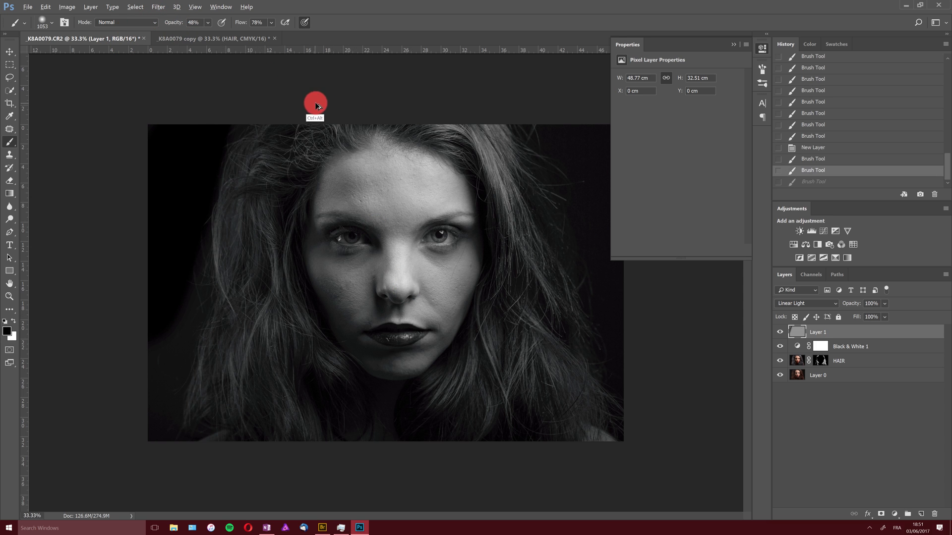
Set brush opacity to 8% and paint black around the image edges on the Linear Light layer to darken them
mouse_move(171, 22)
mouse_down()
mouse_move(144, 25)
mouse_move(180, 24)
mouse_up()
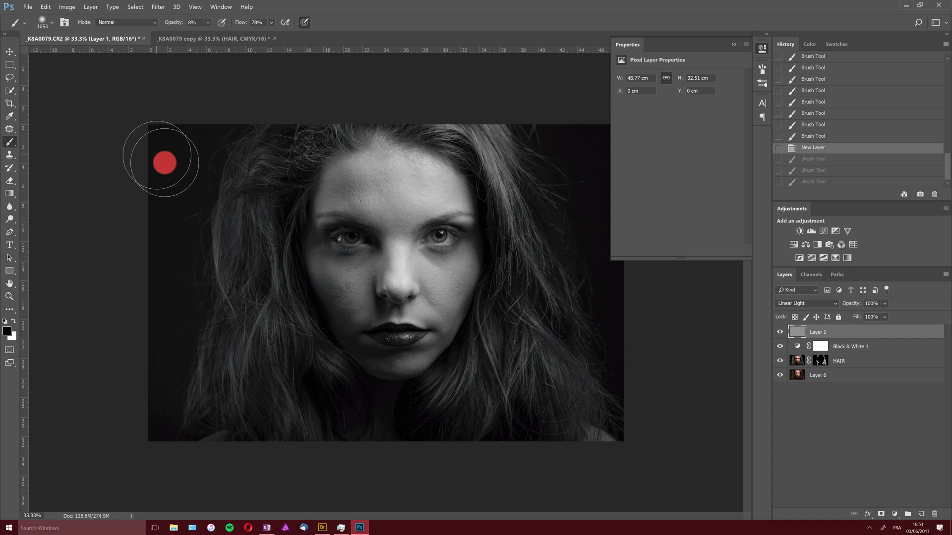
drag(177, 143, 170, 270)
drag(228, 112, 129, 516)
mouse_move(192, 274)
mouse_down()
mouse_move(174, 363)
mouse_move(91, 530)
mouse_up()
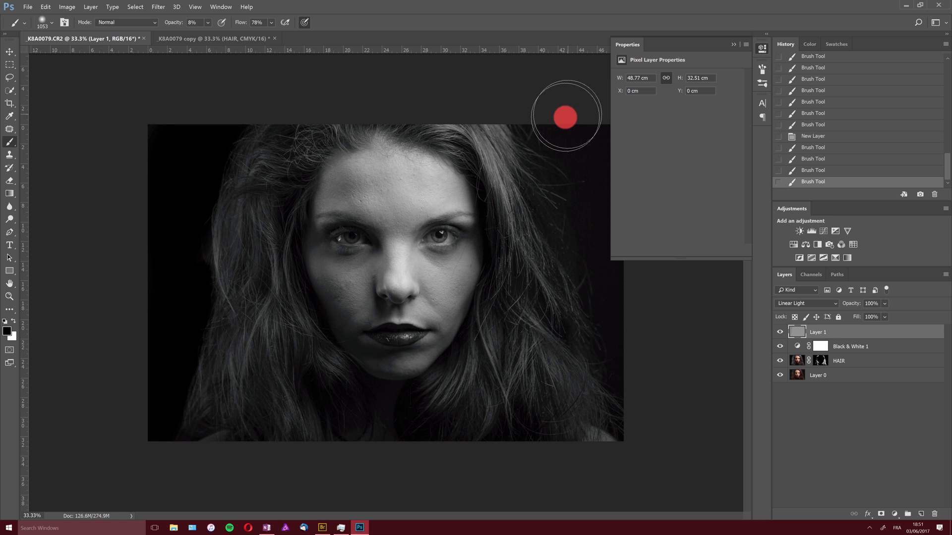
mouse_move(565, 117)
mouse_down()
mouse_move(659, 452)
mouse_move(603, 68)
mouse_move(561, 157)
mouse_move(648, 376)
mouse_move(549, 93)
mouse_move(604, 275)
mouse_move(730, 474)
mouse_move(647, 296)
mouse_move(584, 196)
mouse_move(561, 200)
mouse_move(535, 99)
mouse_move(231, 136)
mouse_move(185, 257)
mouse_move(196, 315)
mouse_up()
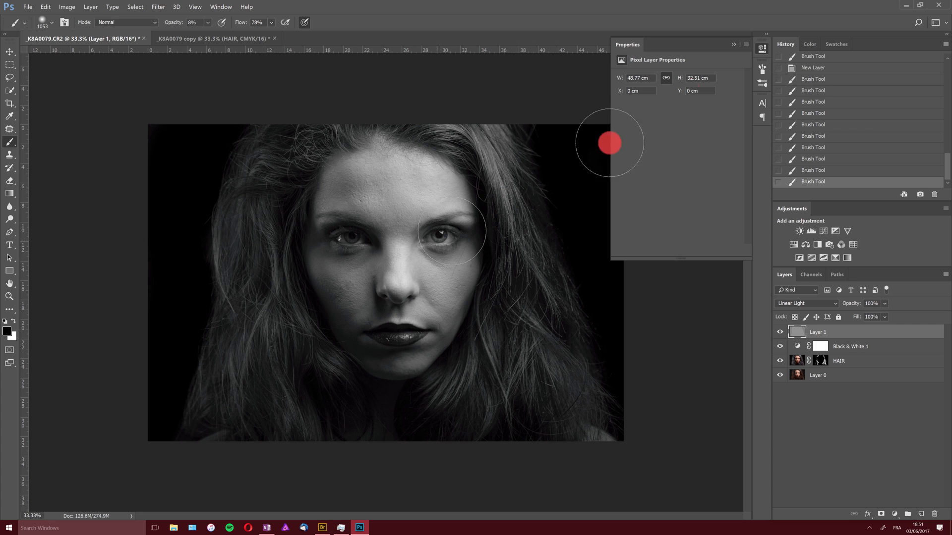
Set the Linear Light layer's opacity to 26%
click(733, 44)
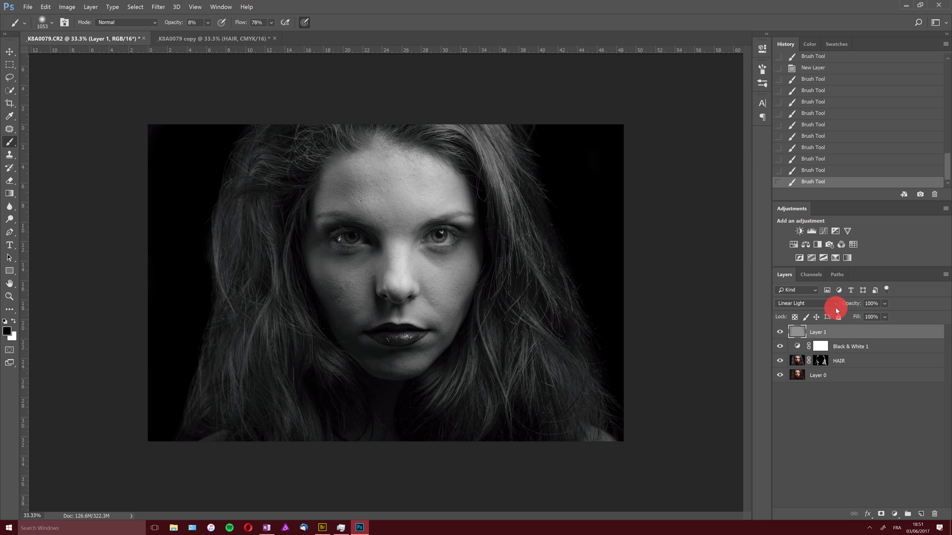
mouse_move(835, 307)
mouse_down()
mouse_move(865, 307)
mouse_move(848, 308)
mouse_up()
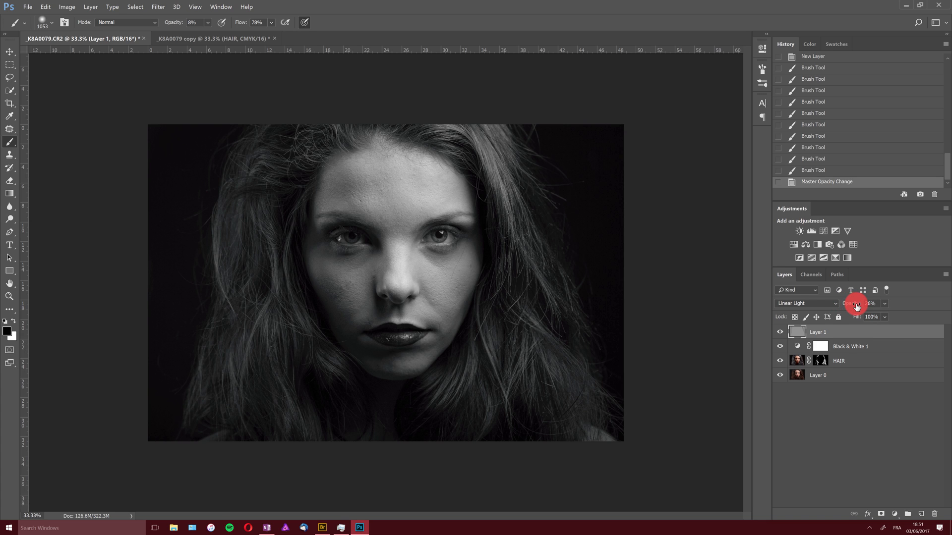
click(855, 307)
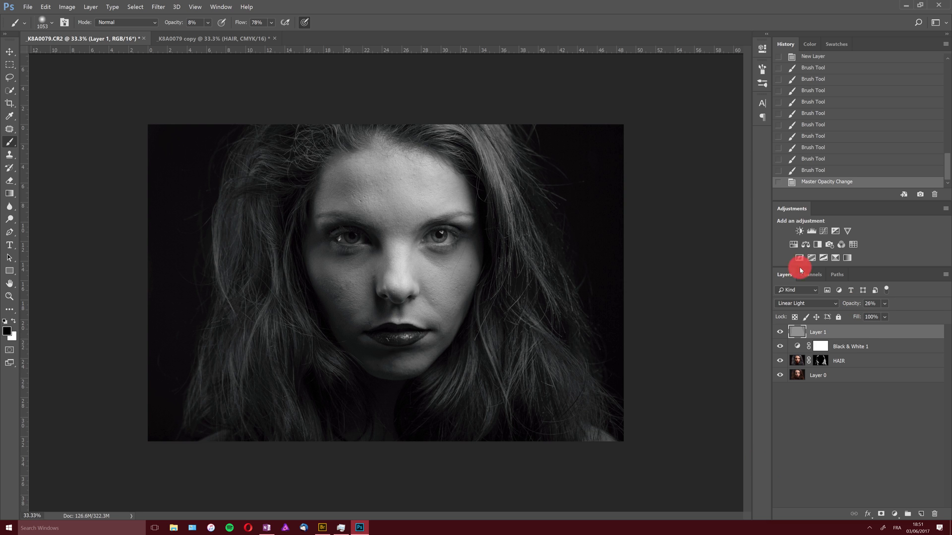